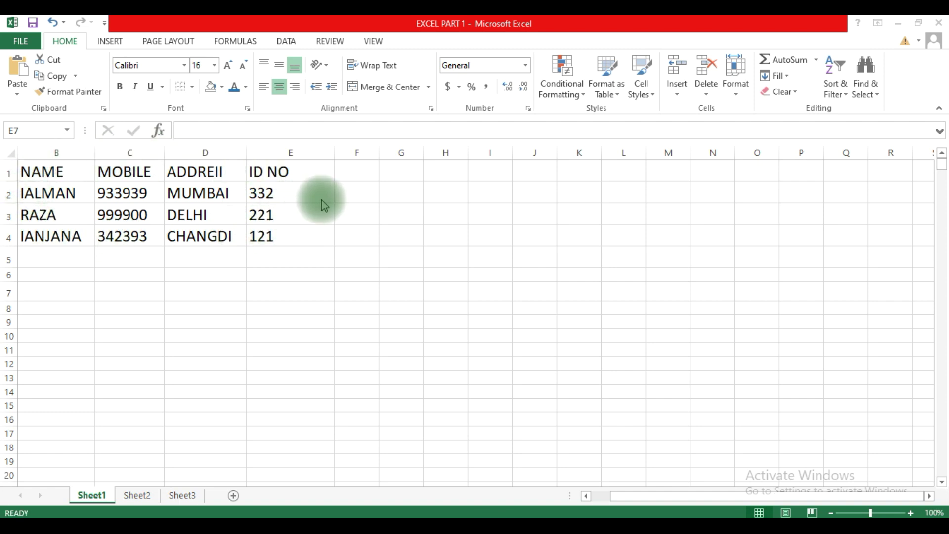
Select the NAME header cell B1 of the new table.
{"action": "left_click", "coordinate": [40, 173]}
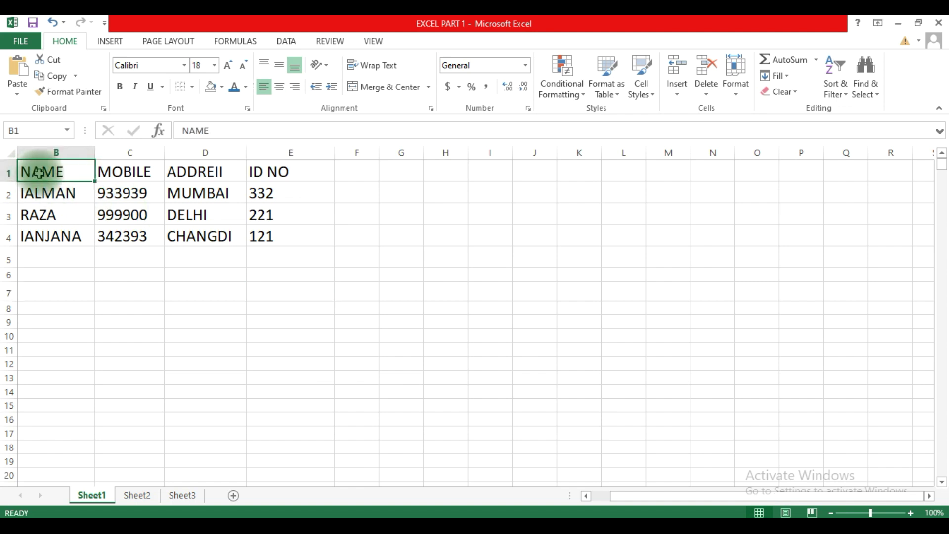
{"action": "left_click", "coordinate": [45, 193]}
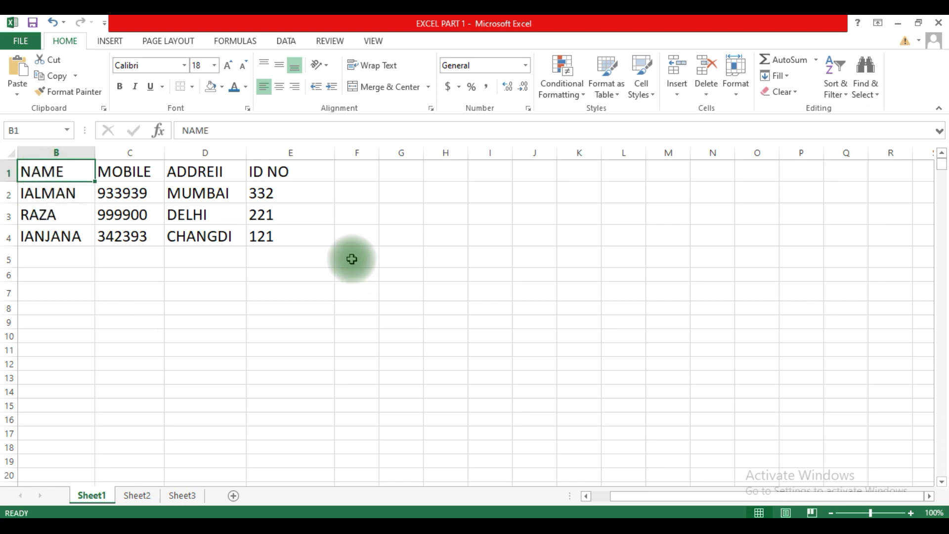
{"action": "left_click", "coordinate": [183, 237]}
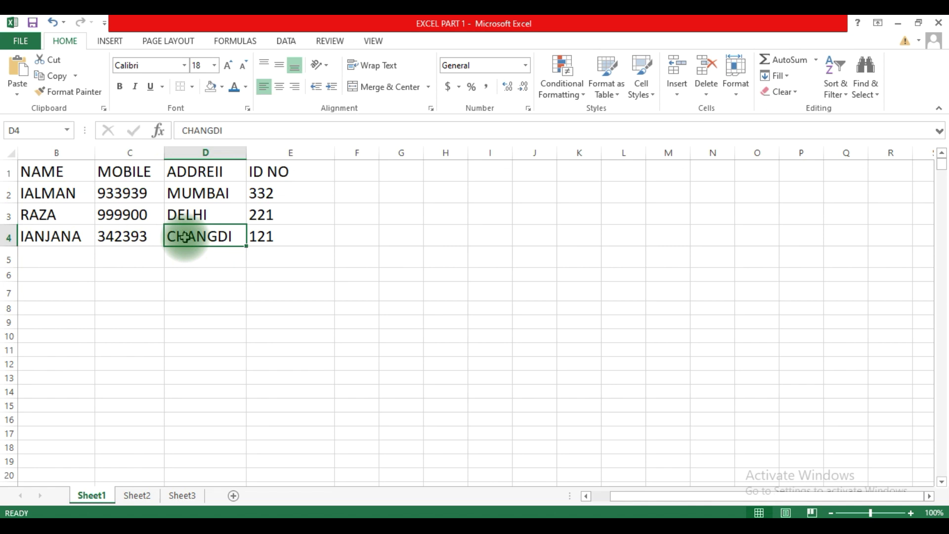
{"action": "left_click", "coordinate": [43, 172]}
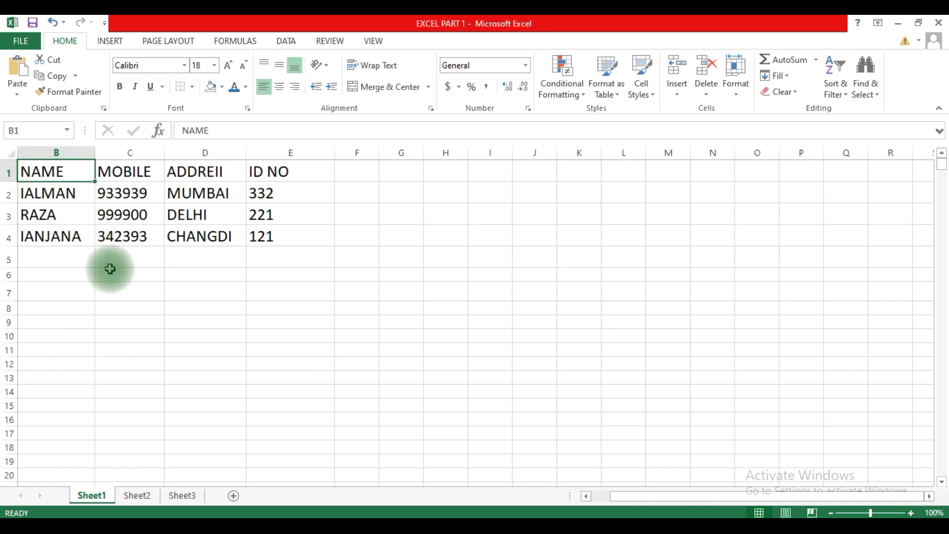
{"action": "left_click_drag", "start_coordinate": [110, 268], "coordinate": [494, 274]}
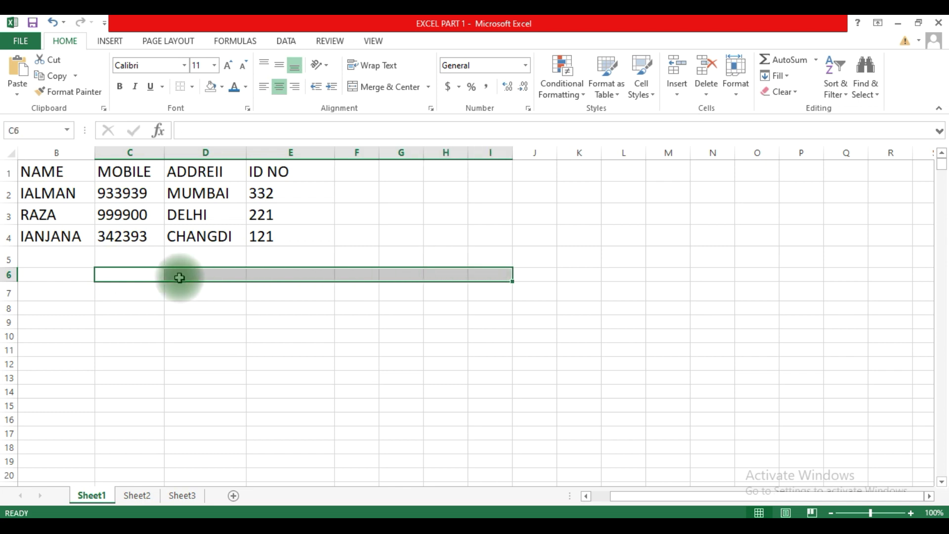
{"action": "left_click", "coordinate": [182, 277]}
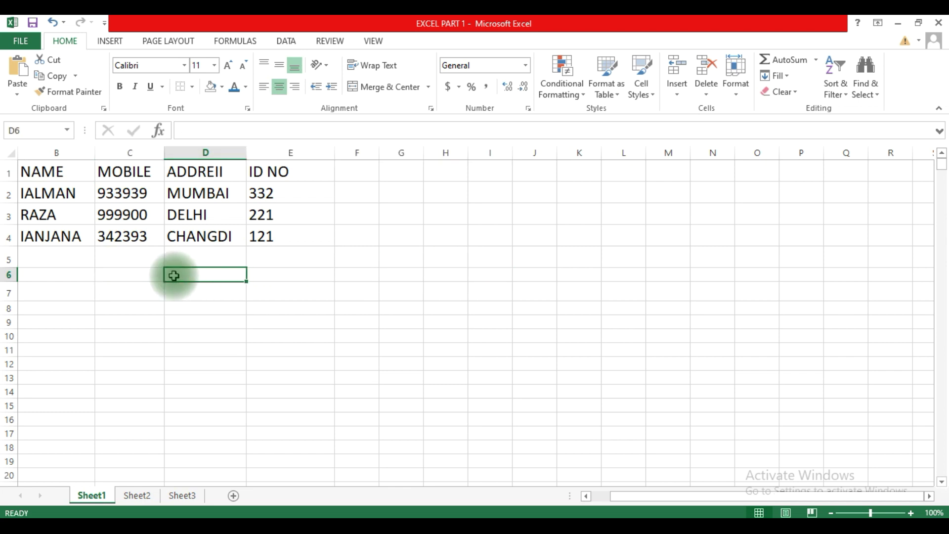
{"action": "left_click", "coordinate": [34, 173]}
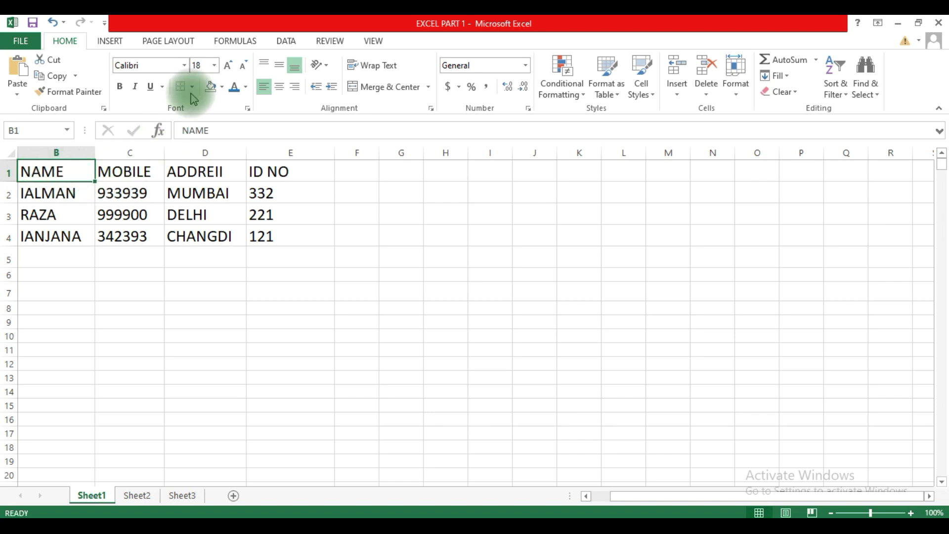
{"action": "left_click", "coordinate": [222, 88]}
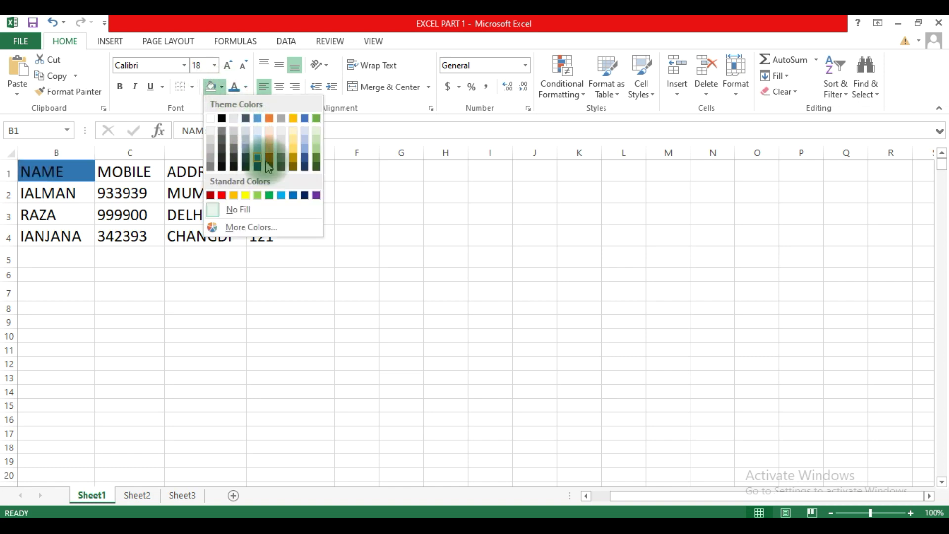
Fill the NAME header gold and the MOBILE header dark orange.
{"action": "left_click", "coordinate": [292, 163]}
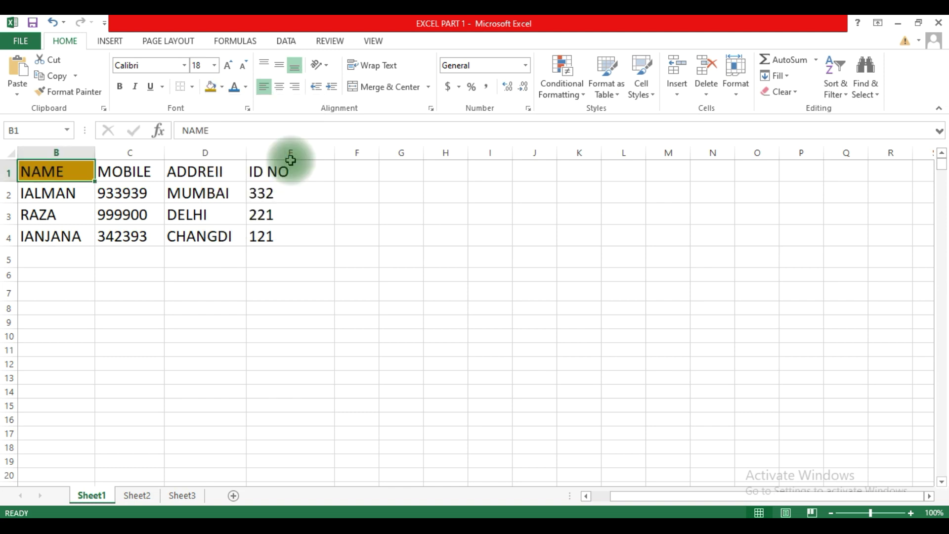
{"action": "left_click", "coordinate": [143, 270]}
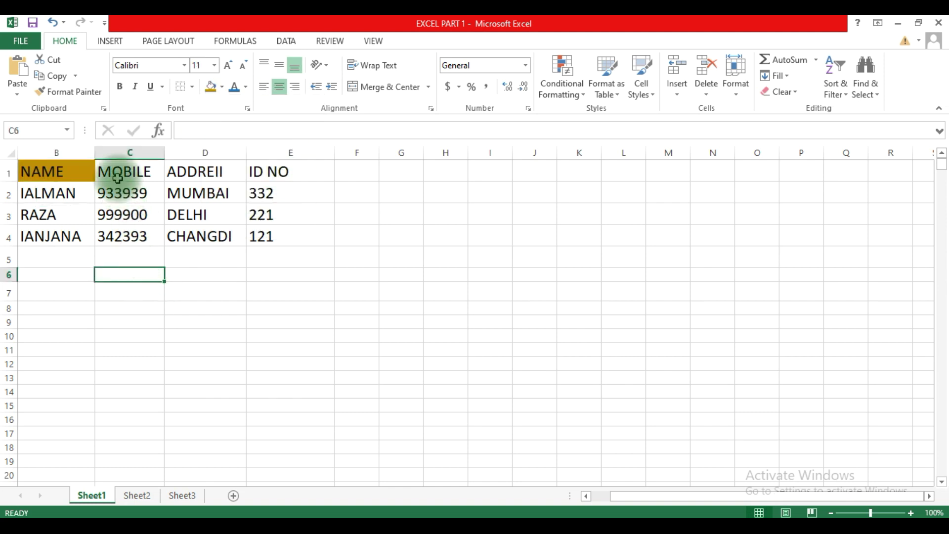
{"action": "left_click", "coordinate": [144, 172]}
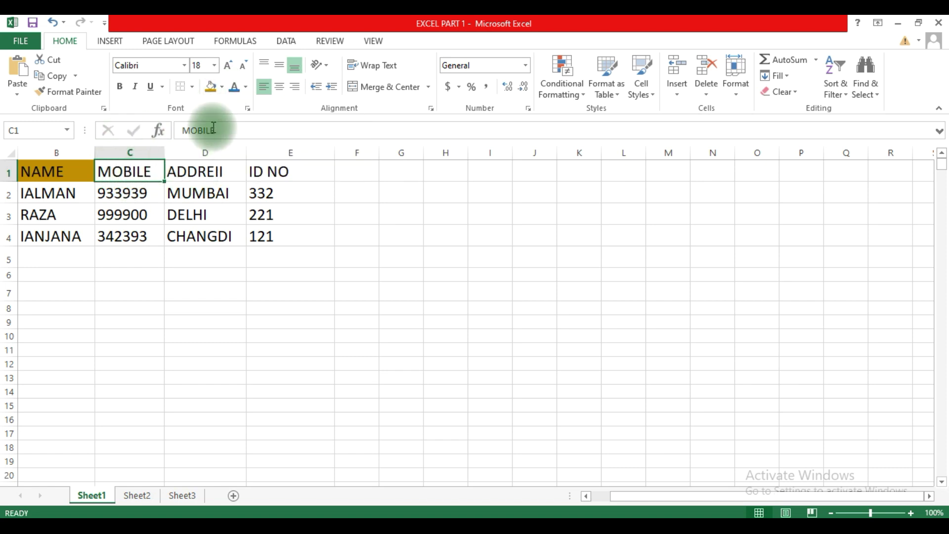
{"action": "left_click", "coordinate": [224, 89]}
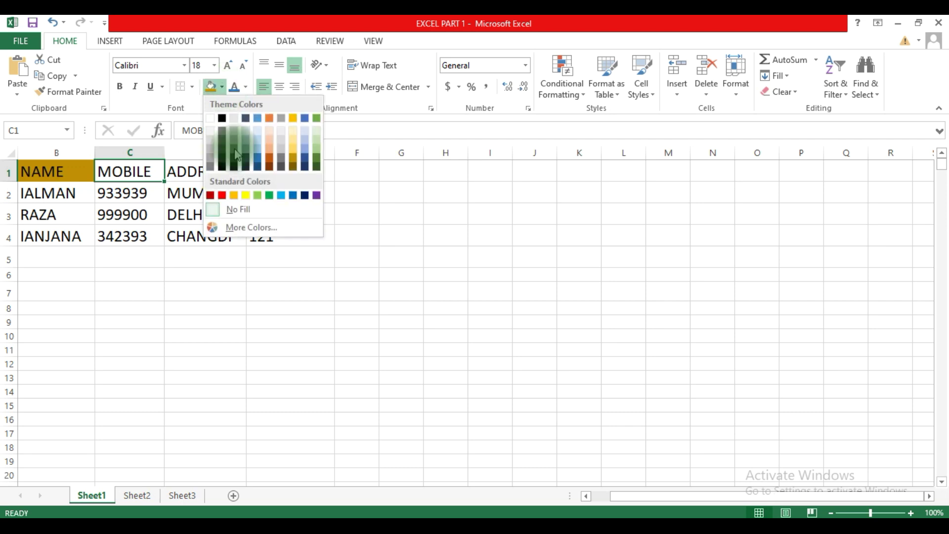
{"action": "left_click", "coordinate": [271, 158]}
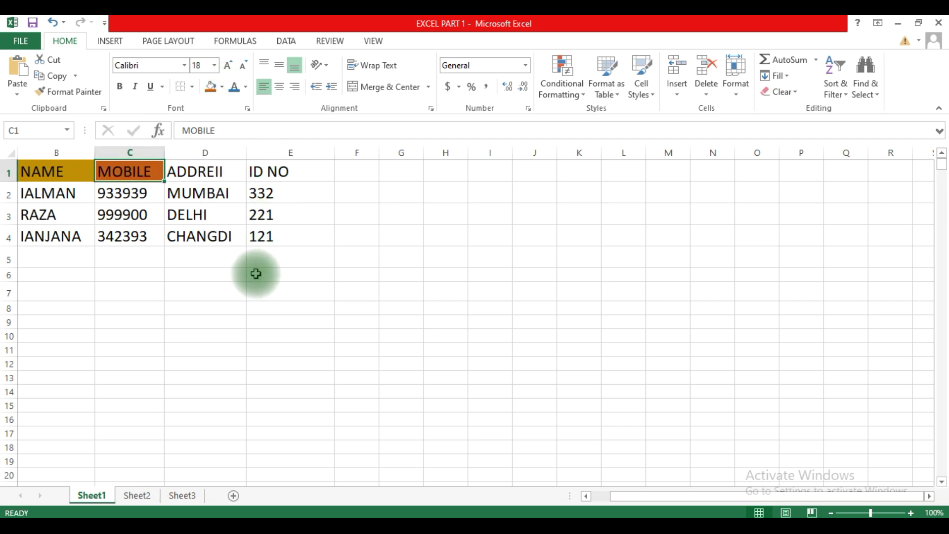
{"action": "left_click", "coordinate": [209, 174]}
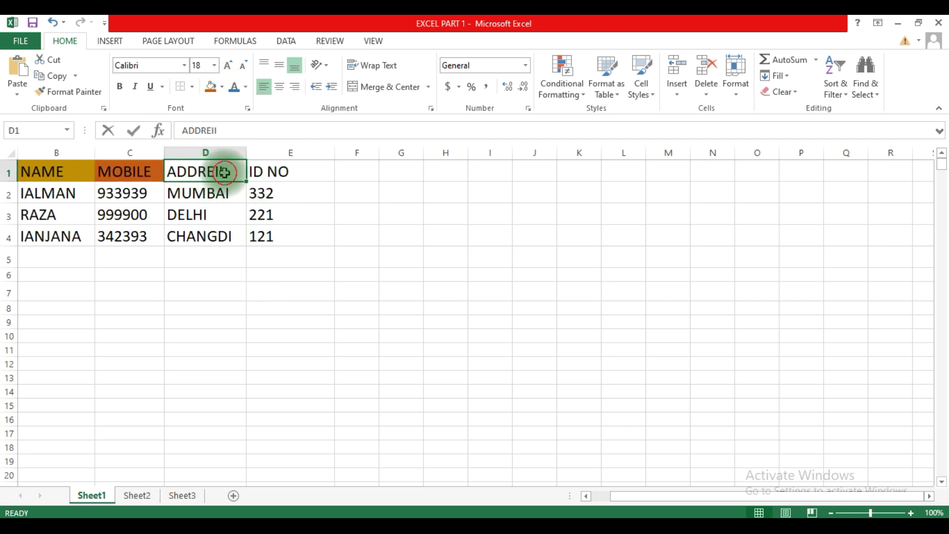
Change the D1 header text from ADDREII to ADDRESS.
{"action": "double_click", "coordinate": [225, 172]}
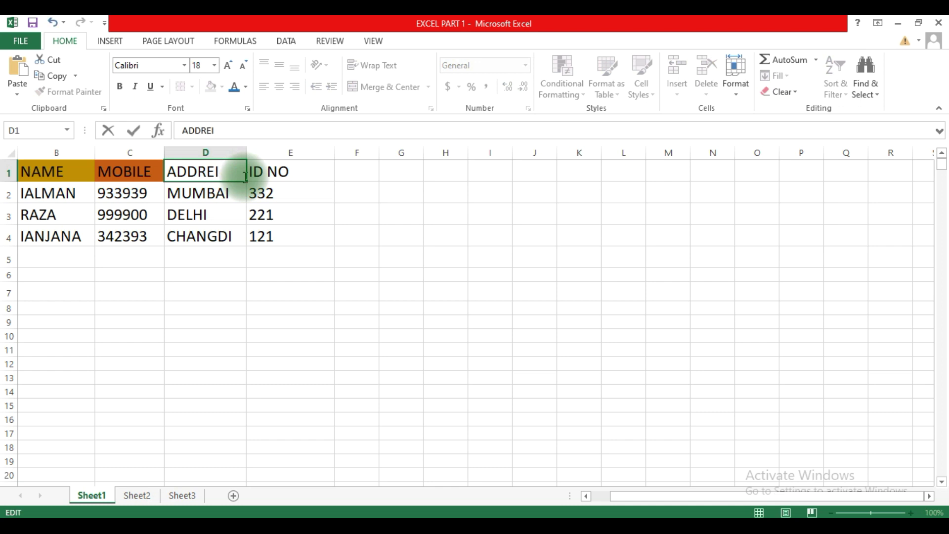
{"action": "type", "text": "SS"}
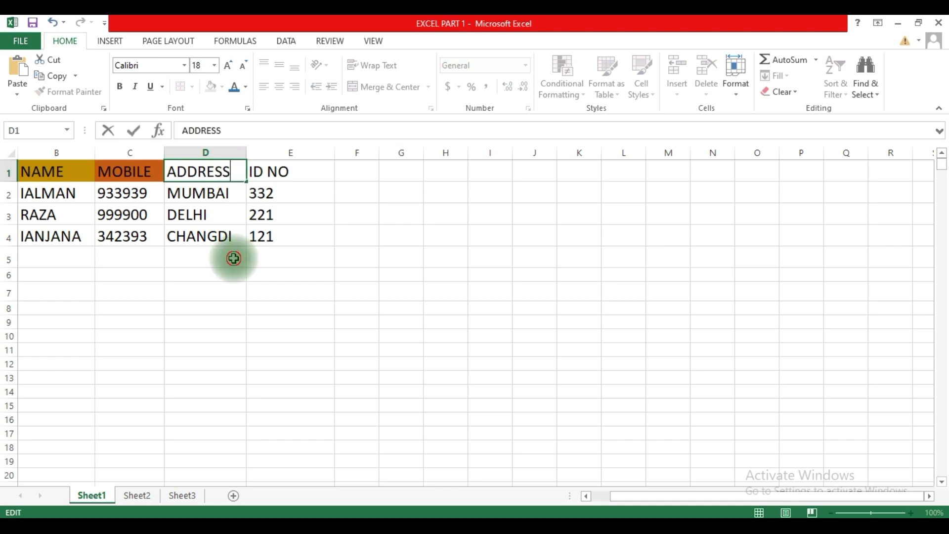
{"action": "left_click", "coordinate": [232, 257]}
{"action": "left_click", "coordinate": [211, 170]}
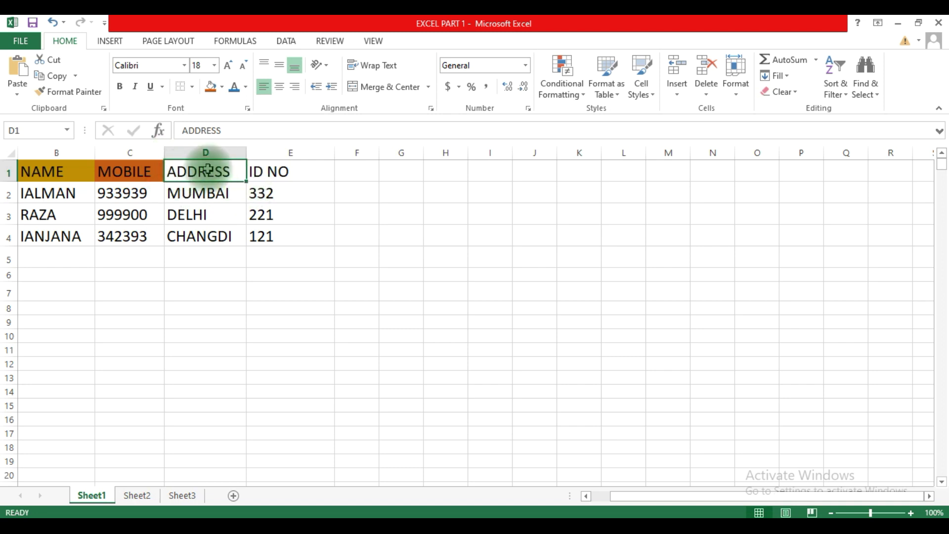
Give the ADDRESS header in D1 a green fill.
{"action": "left_click", "coordinate": [223, 88]}
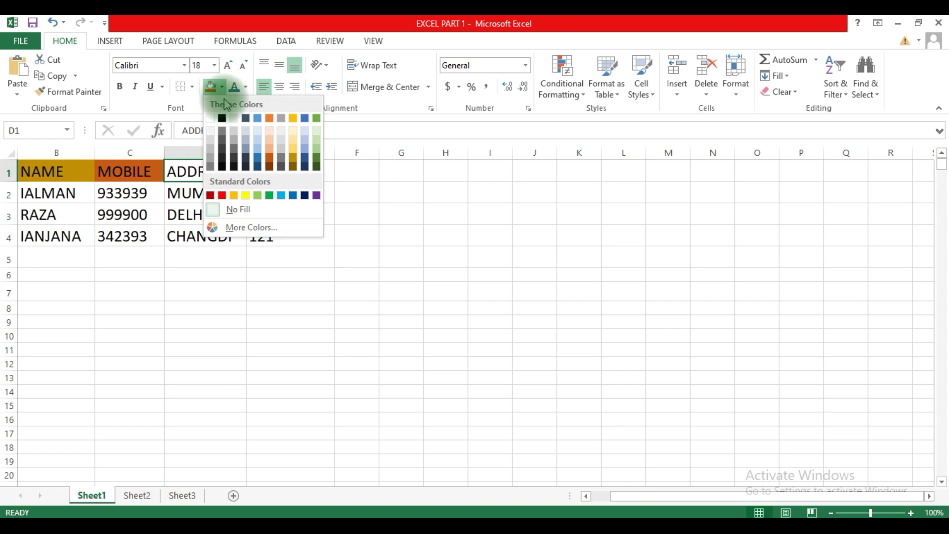
{"action": "left_click", "coordinate": [319, 159]}
{"action": "left_click", "coordinate": [312, 218]}
Give the ID NO header in E1 a dark blue fill.
{"action": "left_click", "coordinate": [290, 173]}
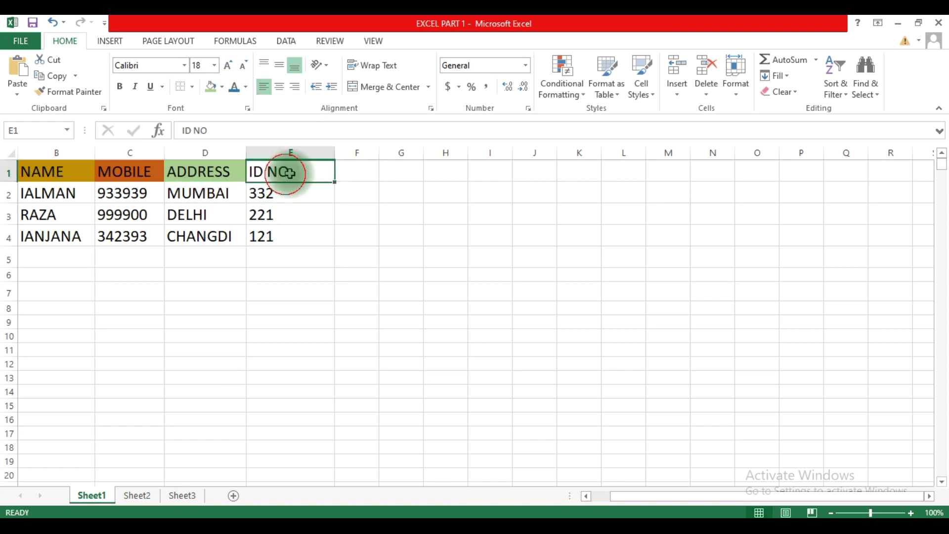
{"action": "left_click", "coordinate": [222, 87]}
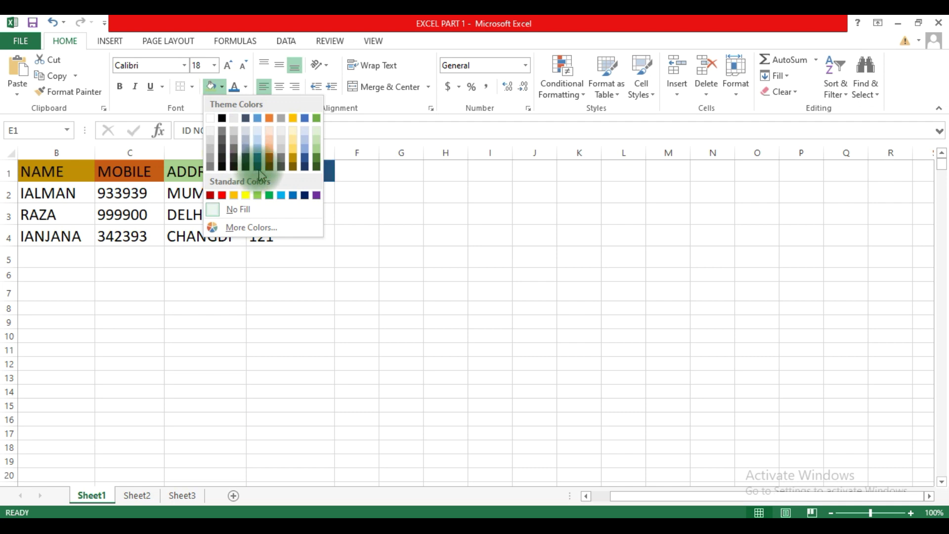
{"action": "left_click", "coordinate": [363, 238]}
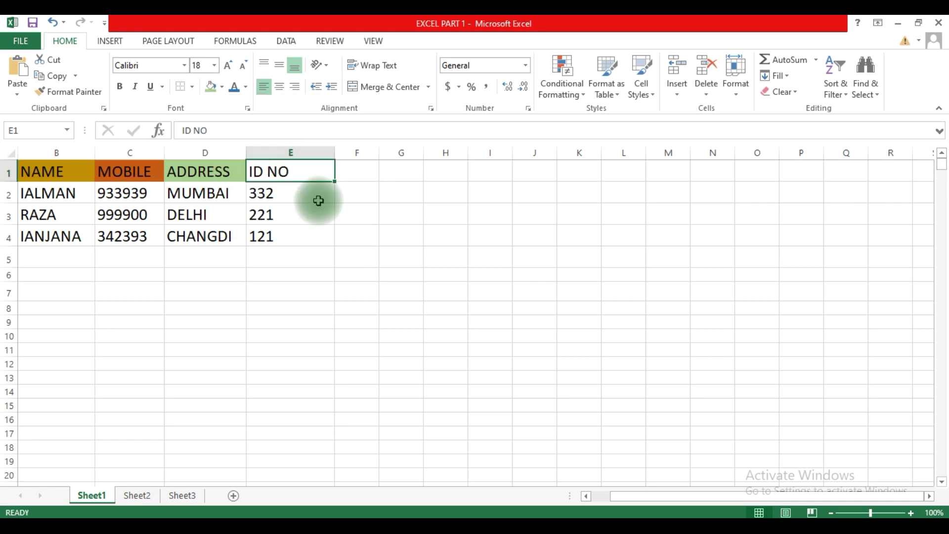
{"action": "left_click", "coordinate": [222, 87]}
{"action": "left_click", "coordinate": [255, 167]}
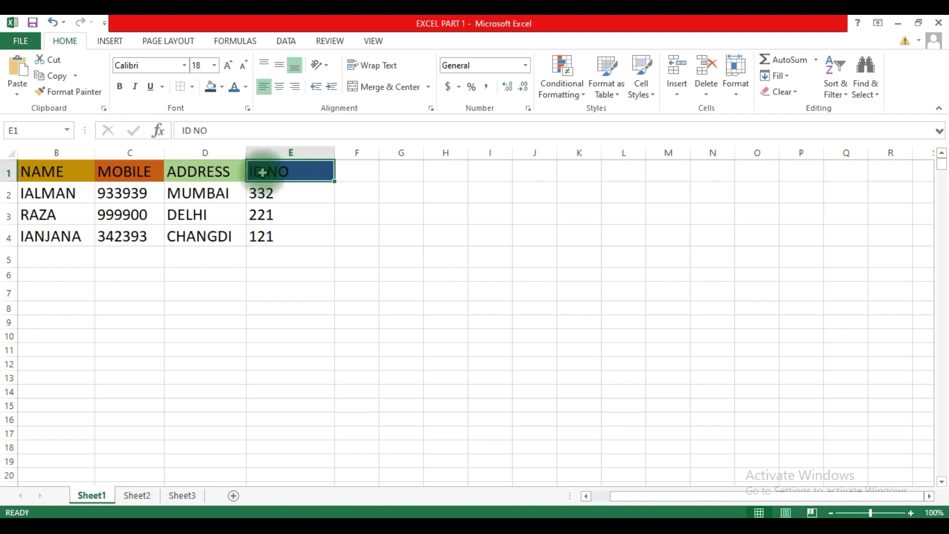
{"action": "left_click", "coordinate": [314, 233]}
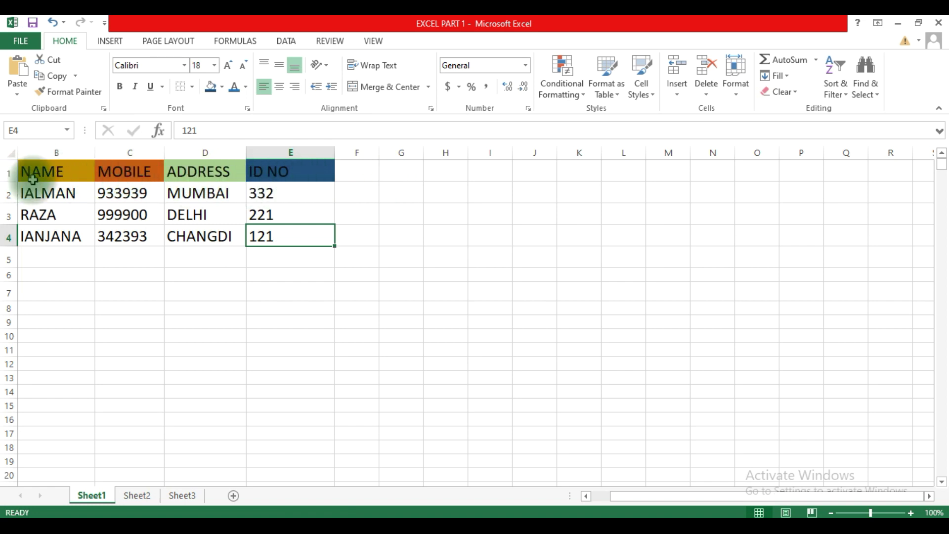
{"action": "left_click", "coordinate": [51, 174]}
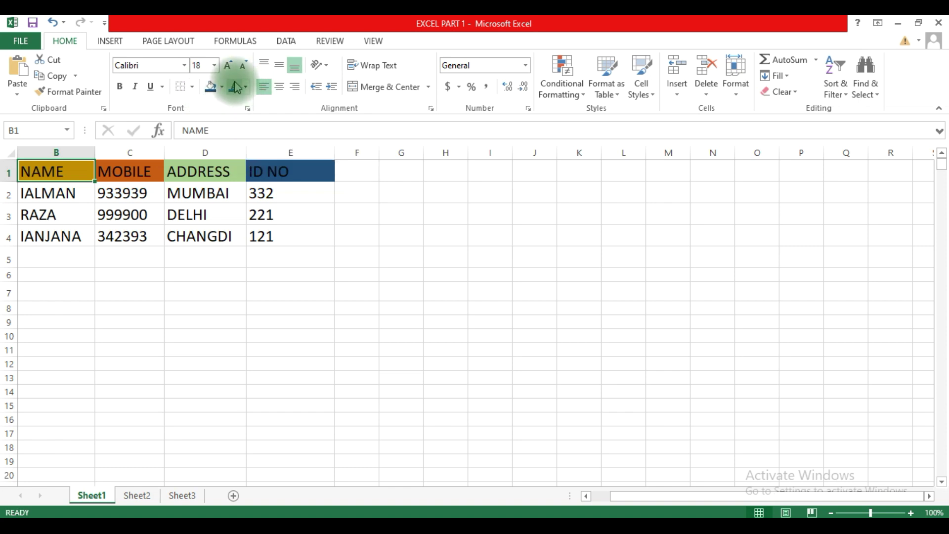
Make the NAME and MOBILE header text white.
{"action": "left_click", "coordinate": [247, 89]}
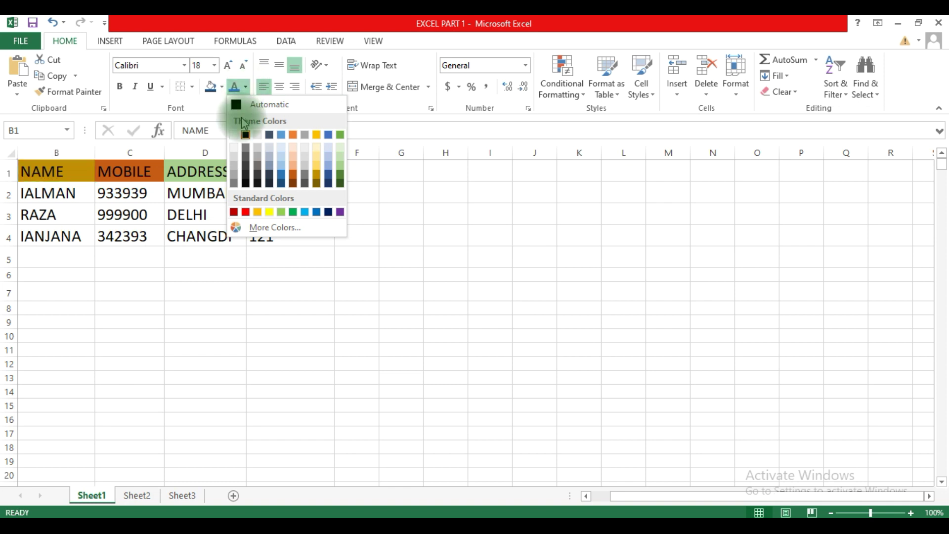
{"action": "left_click", "coordinate": [234, 135]}
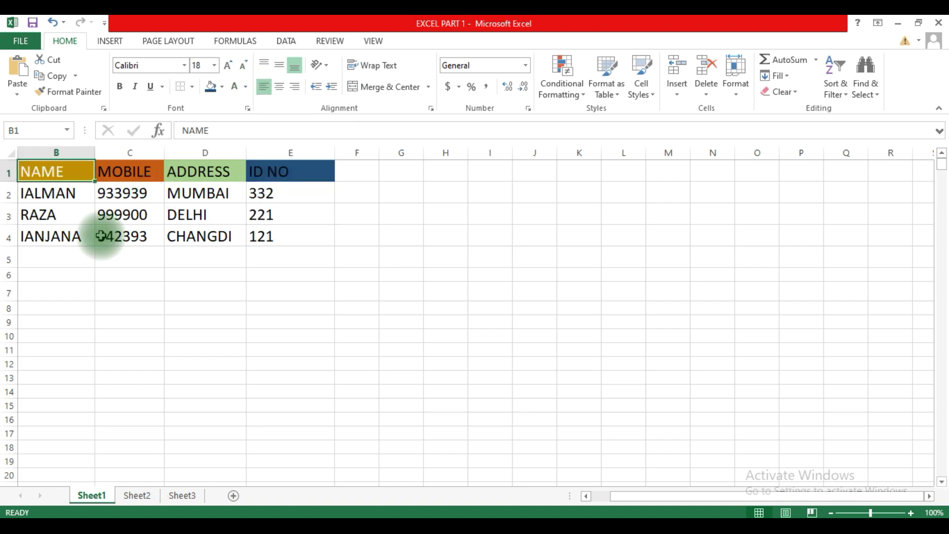
{"action": "left_click", "coordinate": [132, 174]}
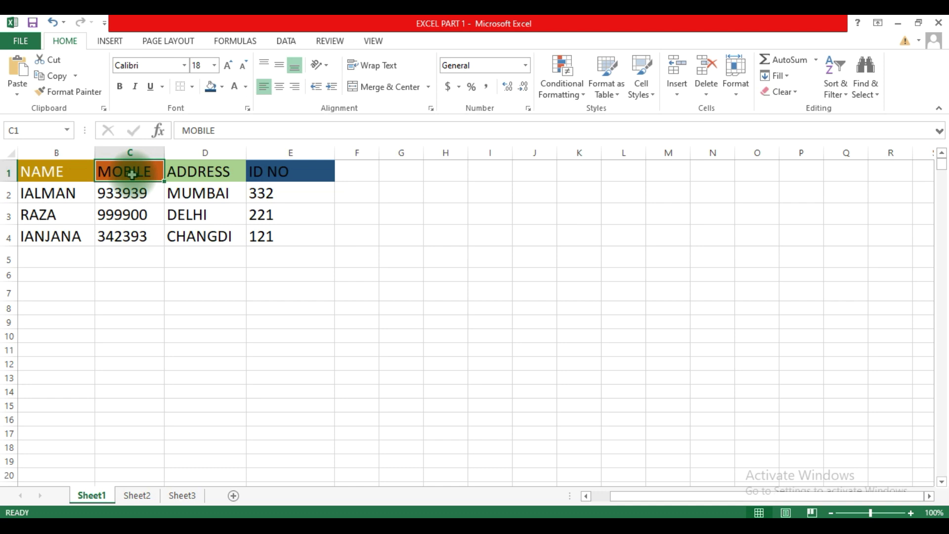
{"action": "left_click", "coordinate": [246, 87]}
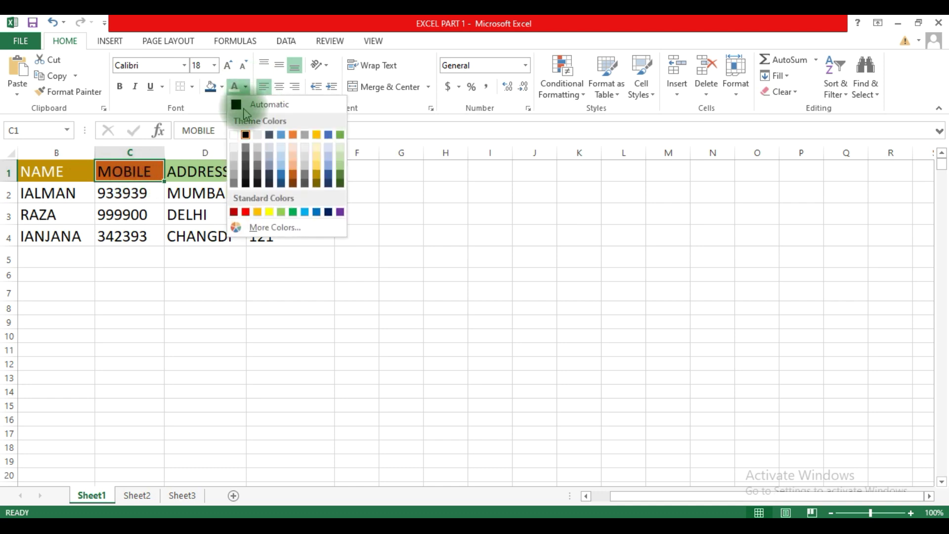
{"action": "left_click", "coordinate": [234, 134]}
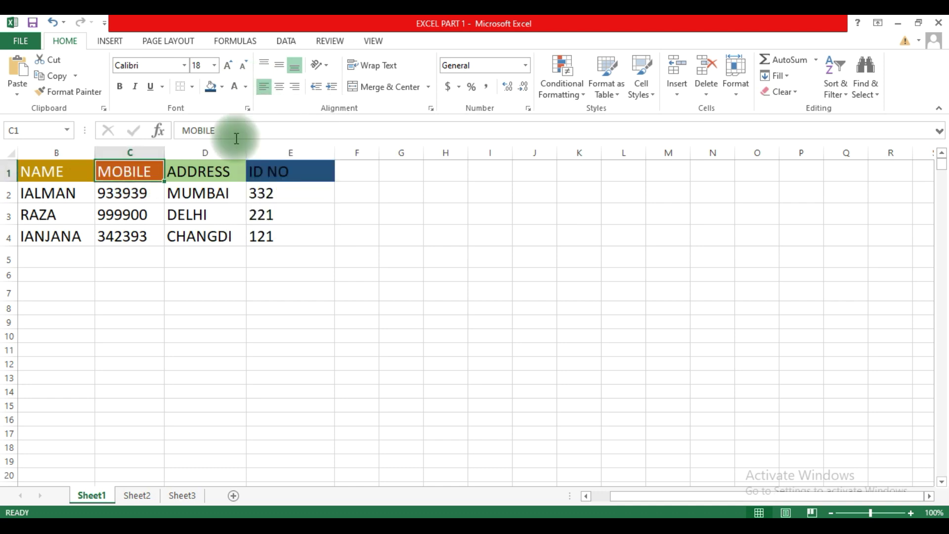
Make the ADDRESS and ID NO header text white.
{"action": "left_click", "coordinate": [209, 172]}
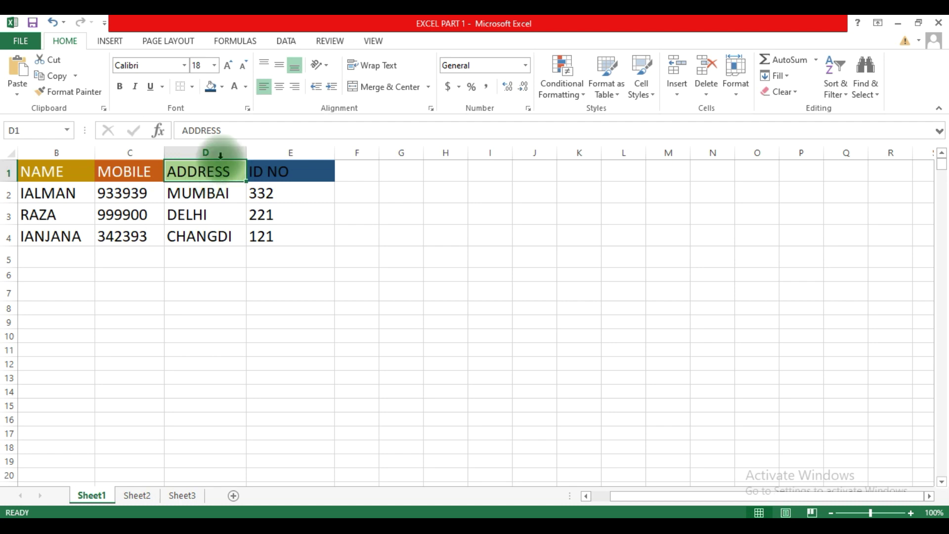
{"action": "left_click", "coordinate": [246, 87]}
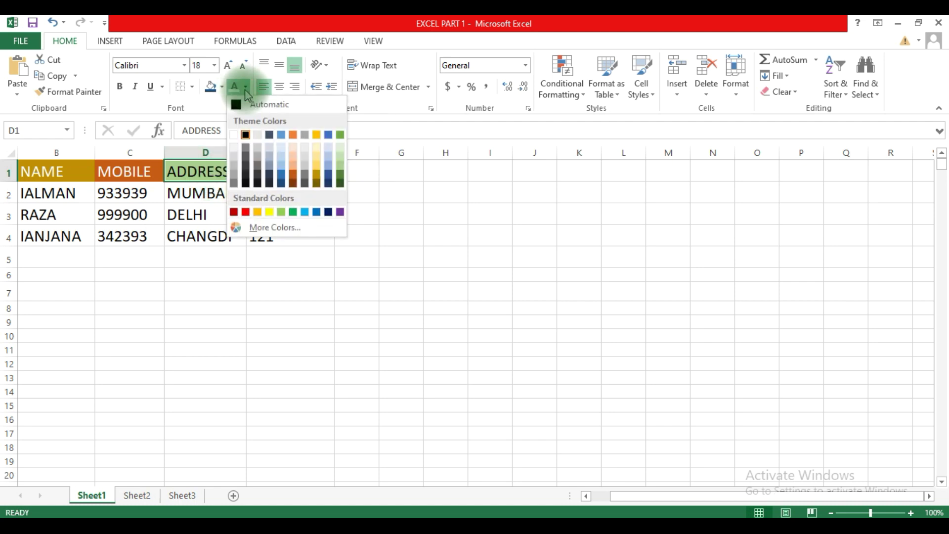
{"action": "left_click", "coordinate": [235, 135]}
{"action": "left_click", "coordinate": [288, 174]}
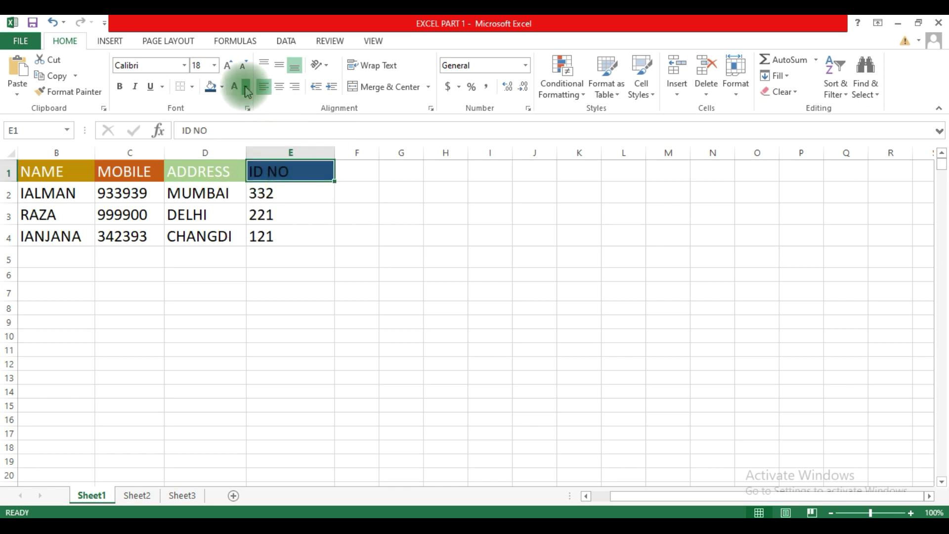
{"action": "left_click", "coordinate": [247, 87]}
{"action": "left_click", "coordinate": [235, 135]}
{"action": "left_click", "coordinate": [263, 272]}
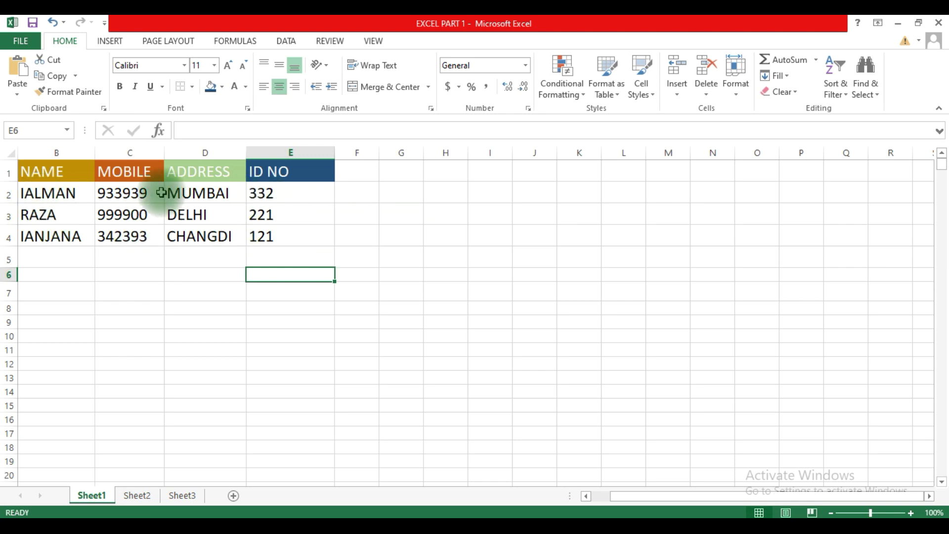
{"action": "left_click", "coordinate": [447, 211]}
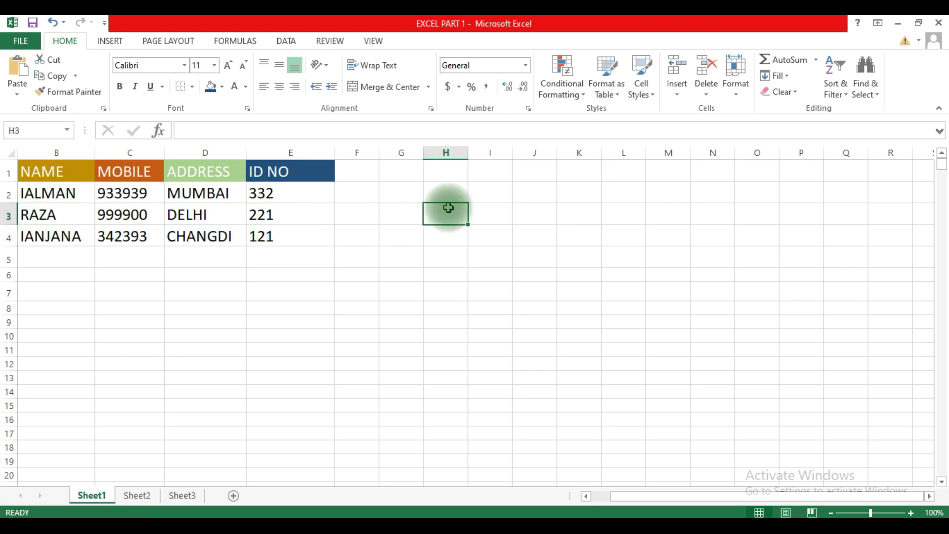
{"action": "left_click", "coordinate": [356, 245]}
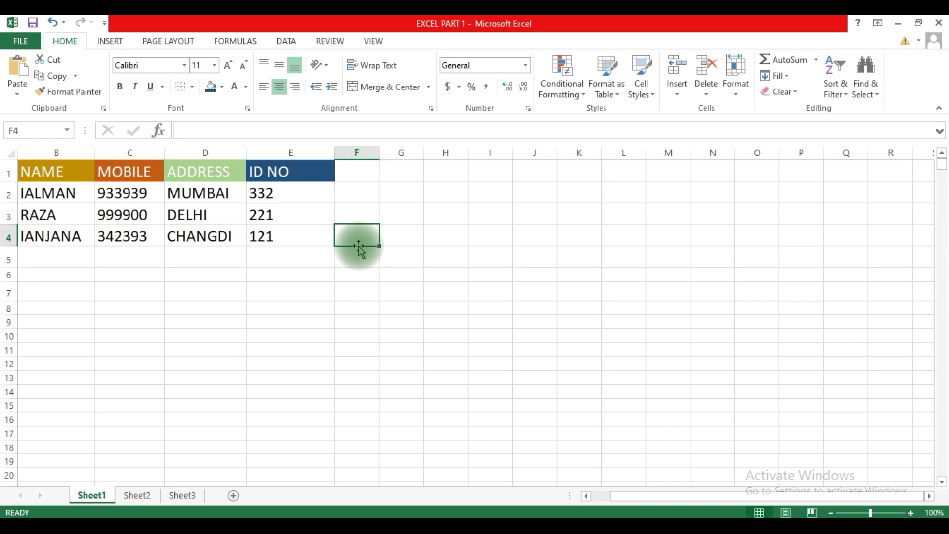
Fix the misspelled first letter of the name in cell B2.
{"action": "left_click", "coordinate": [46, 193]}
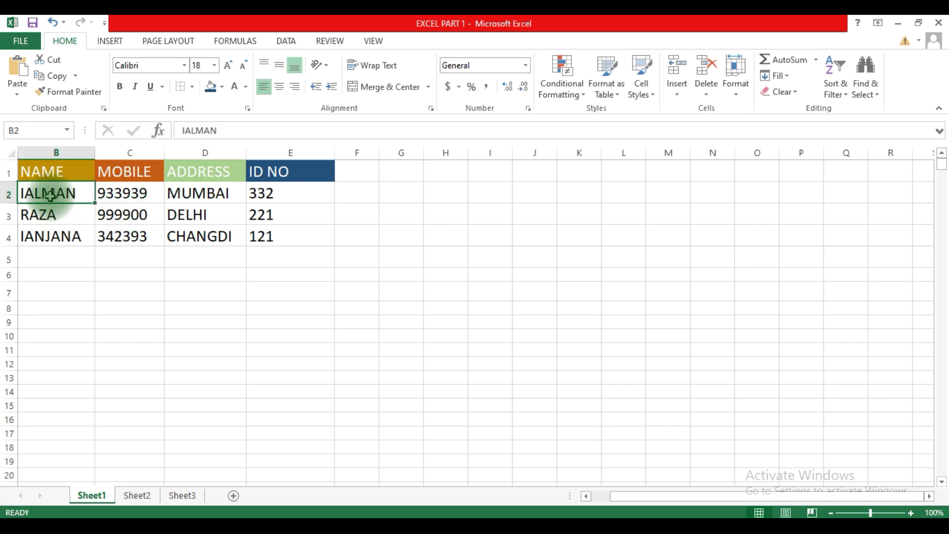
{"action": "double_click", "coordinate": [26, 193]}
{"action": "type", "text": "S"}
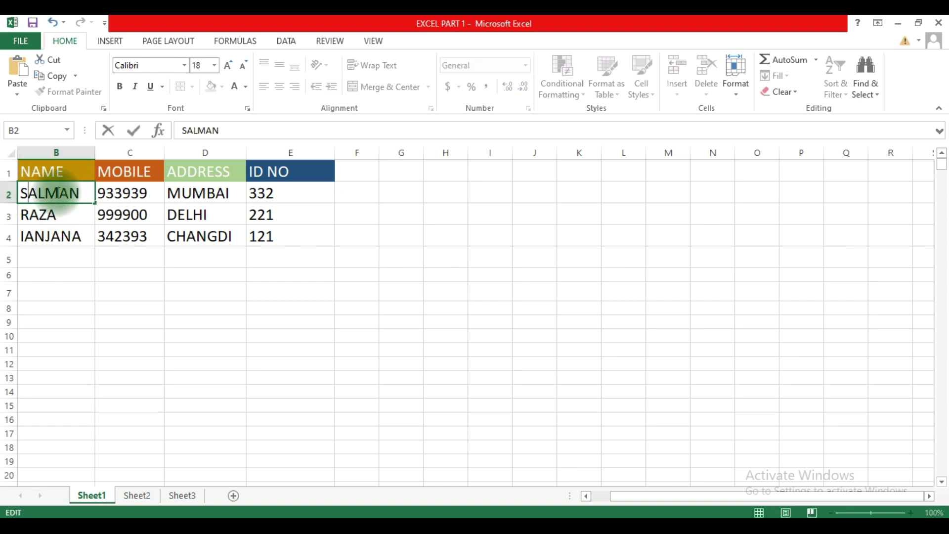
{"action": "left_click", "coordinate": [54, 257]}
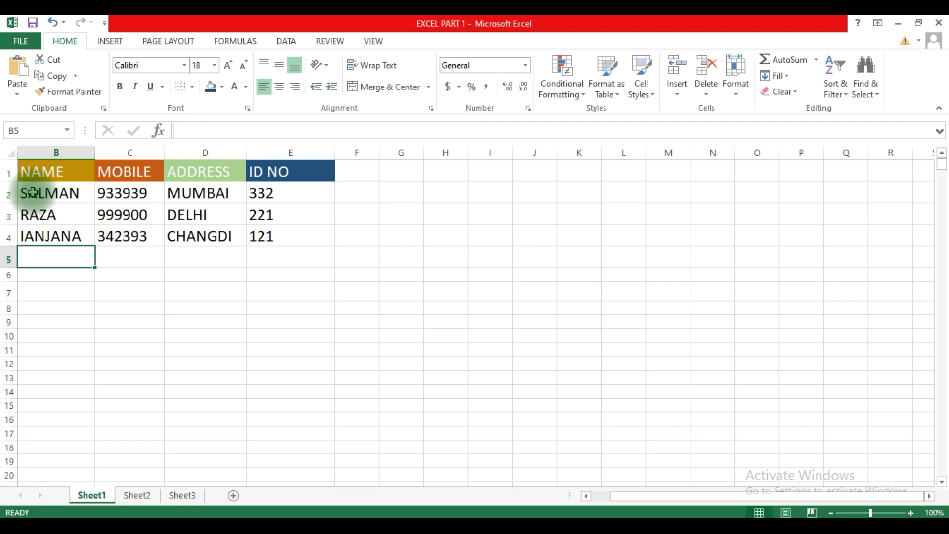
{"action": "left_click", "coordinate": [62, 194]}
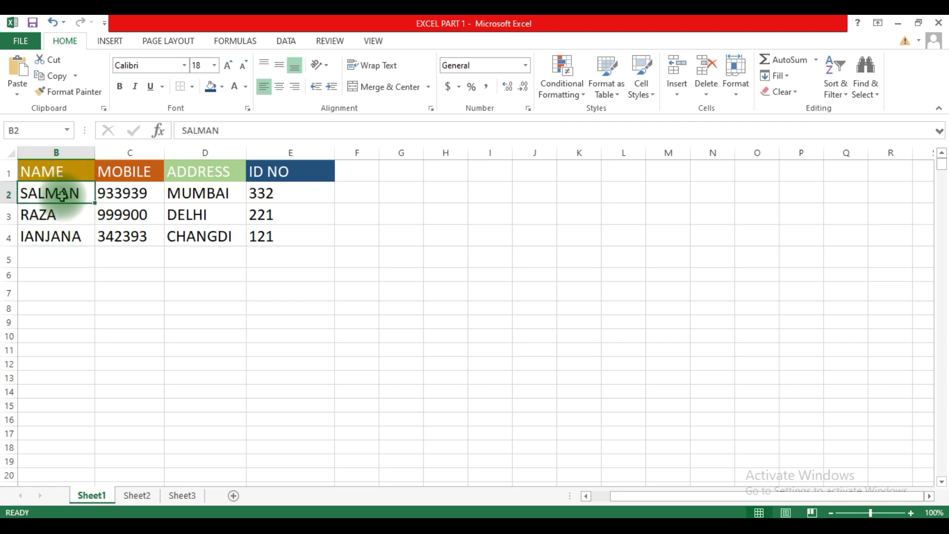
Center the corrected name in cell B2.
{"action": "left_click", "coordinate": [265, 94]}
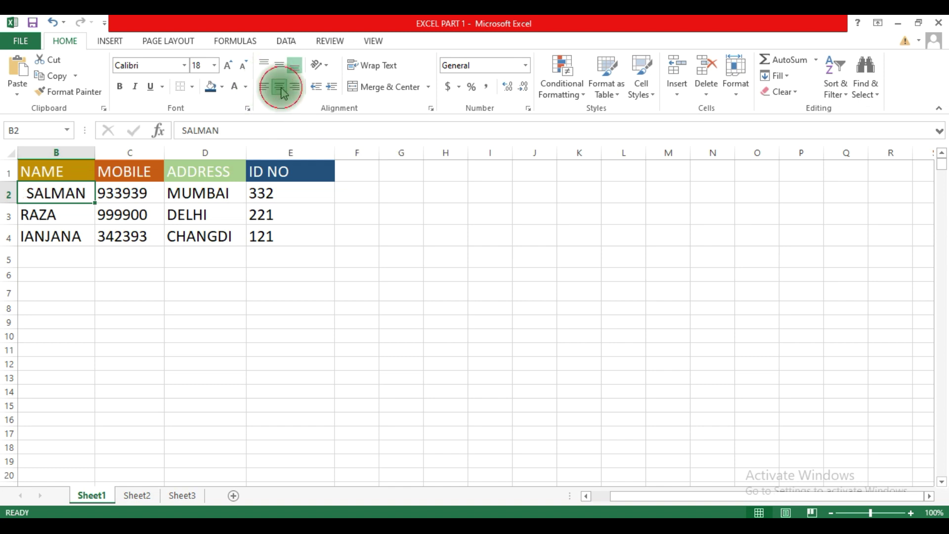
{"action": "left_click", "coordinate": [60, 255]}
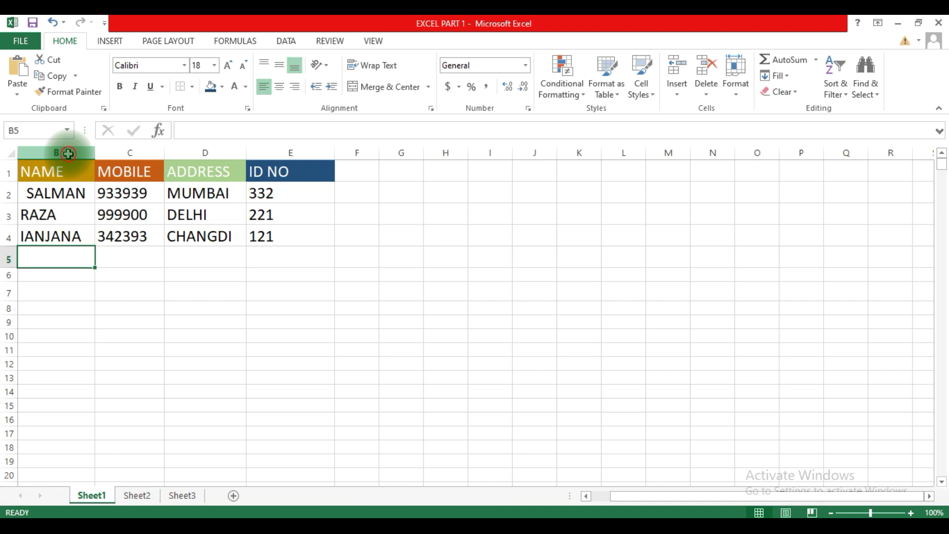
Center-align all entries in column B (NAME) and column C (MOBILE).
{"action": "left_click", "coordinate": [68, 153]}
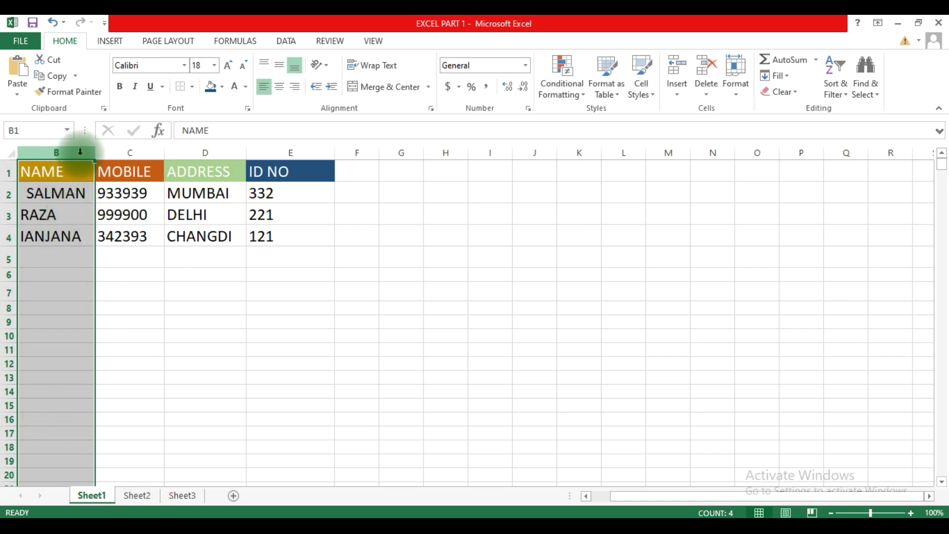
{"action": "left_click", "coordinate": [280, 88]}
{"action": "left_click", "coordinate": [136, 308]}
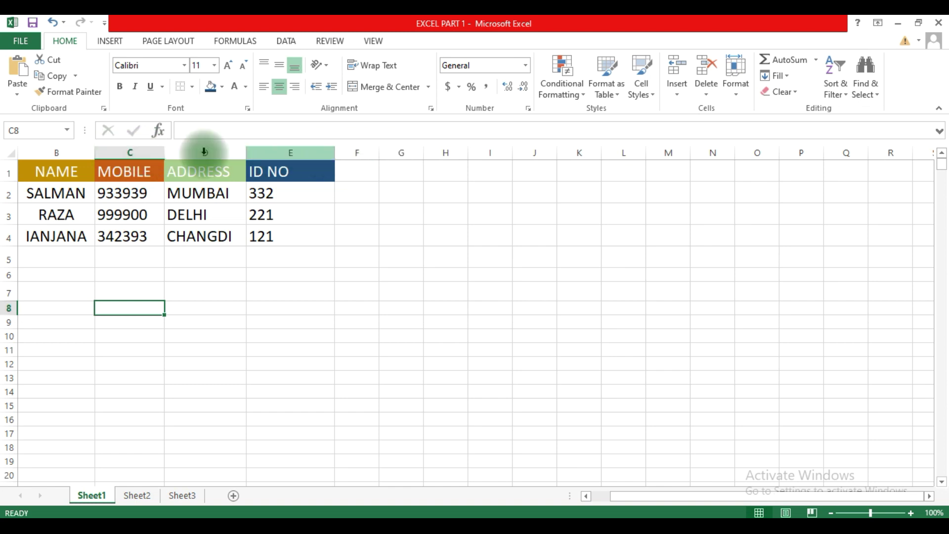
{"action": "left_click", "coordinate": [142, 151]}
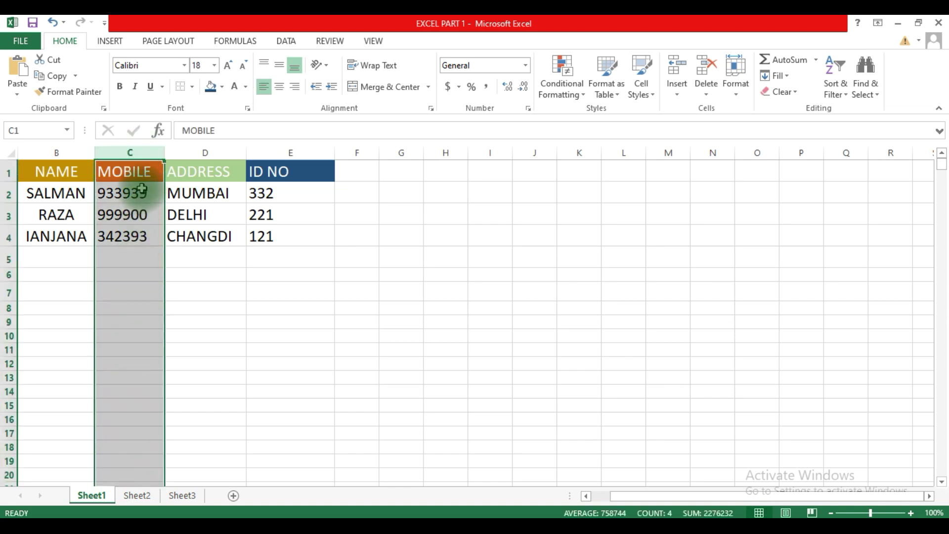
{"action": "left_click", "coordinate": [280, 87]}
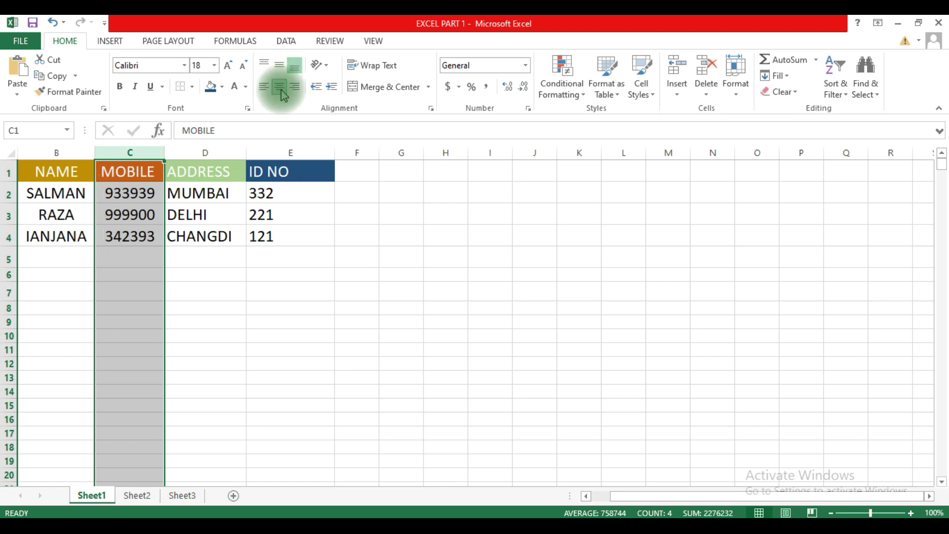
{"action": "left_click", "coordinate": [207, 292]}
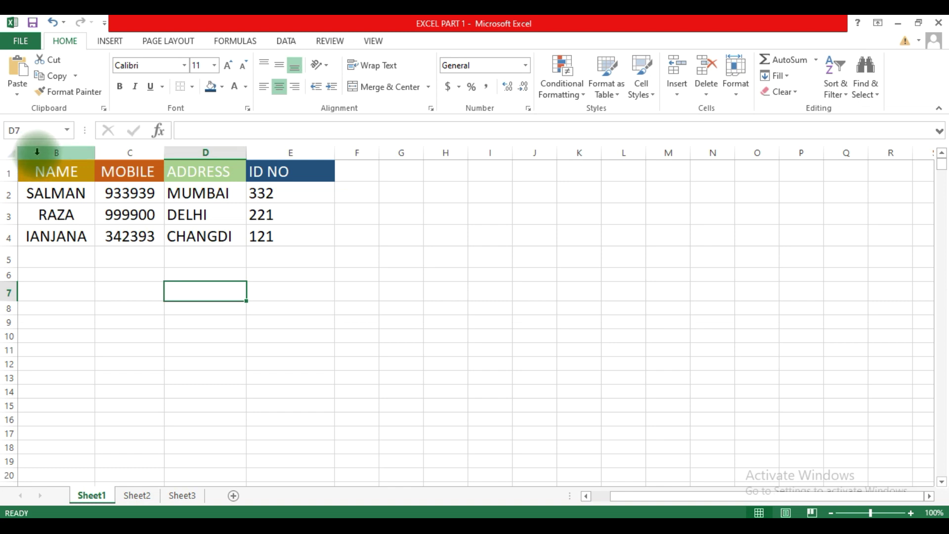
Select the entire worksheet and center-align every cell, including addresses and ID numbers.
{"action": "left_click", "coordinate": [10, 152]}
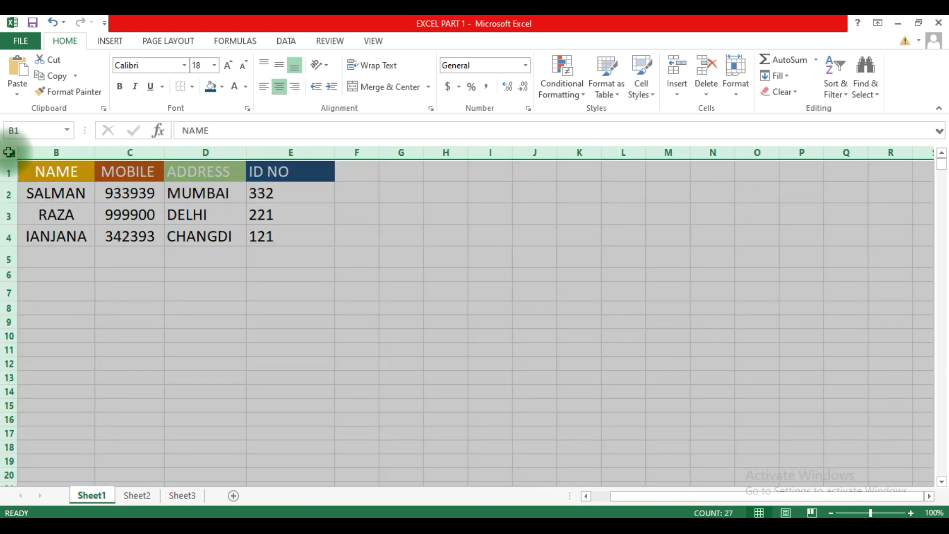
{"action": "left_click", "coordinate": [124, 291]}
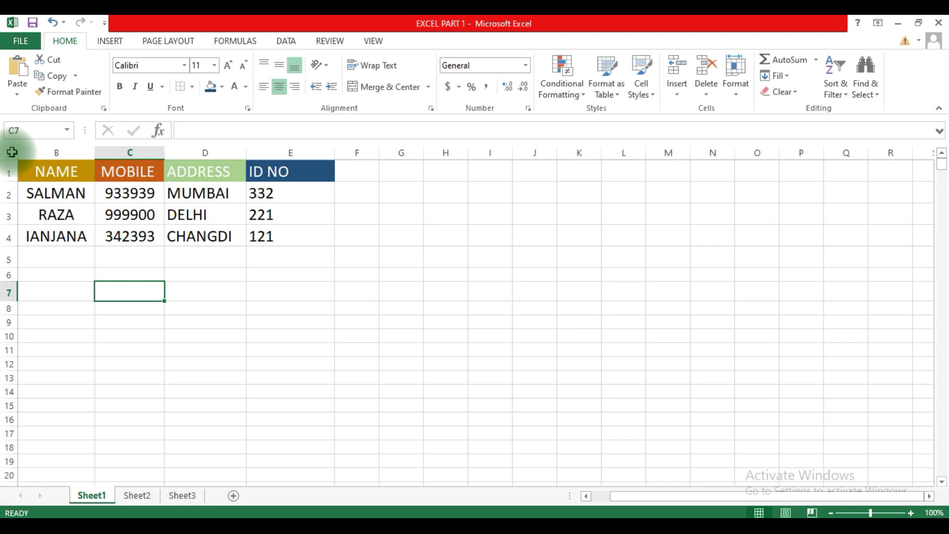
{"action": "left_click", "coordinate": [12, 153]}
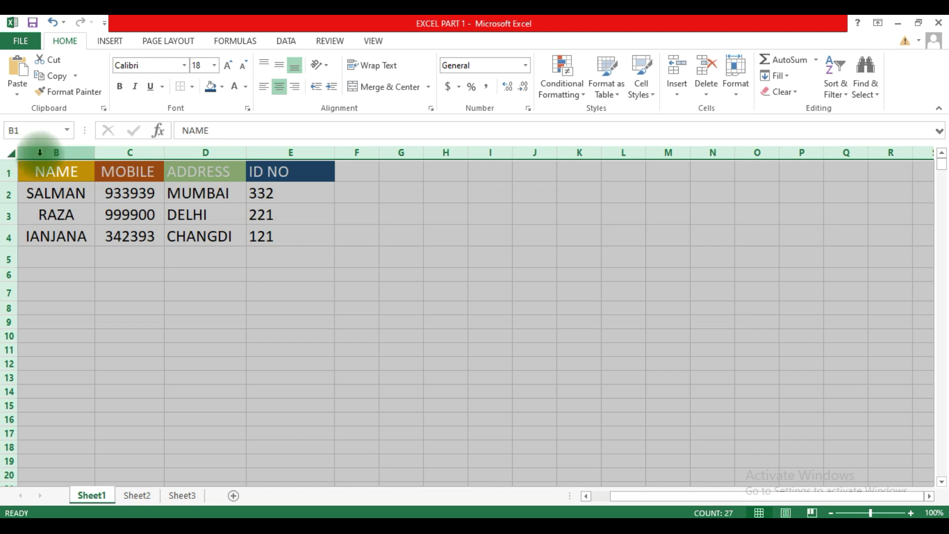
{"action": "left_click", "coordinate": [280, 89]}
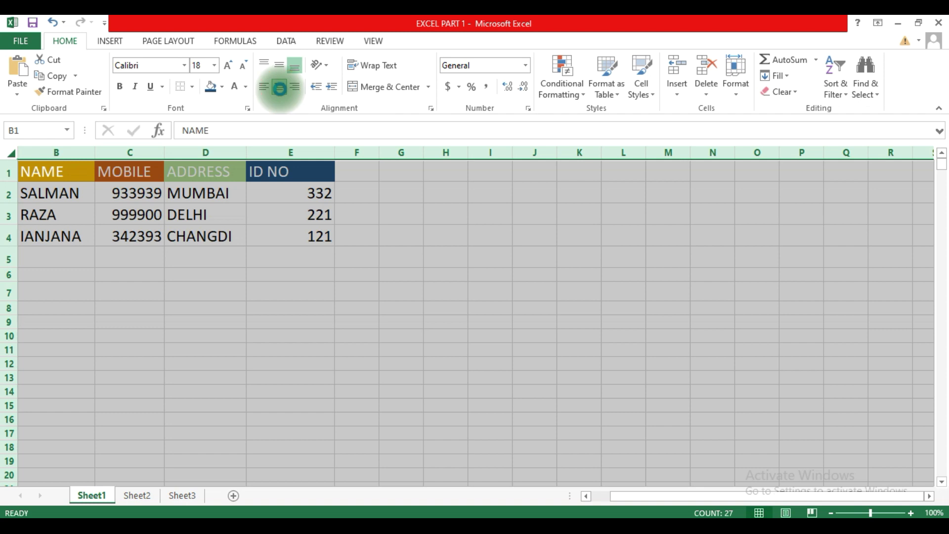
{"action": "left_click", "coordinate": [279, 89]}
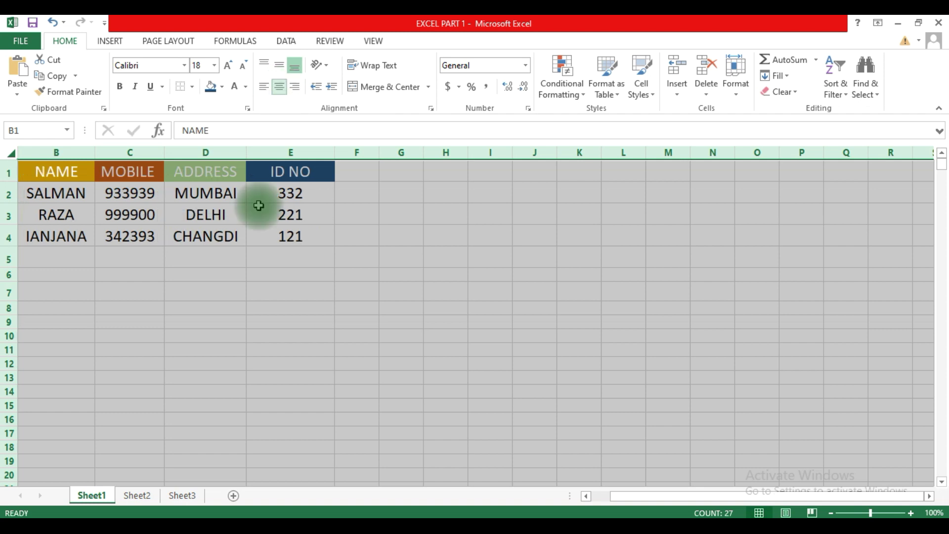
{"action": "left_click", "coordinate": [271, 309]}
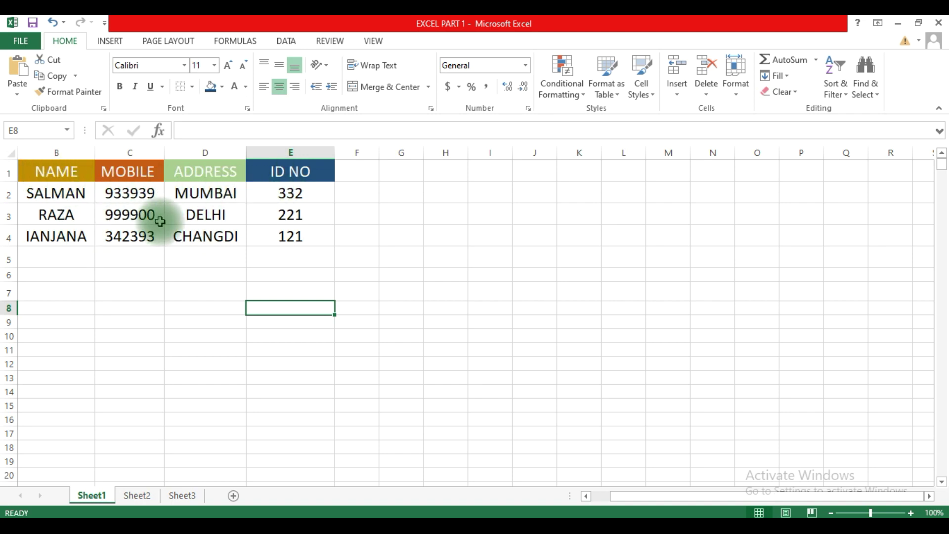
{"action": "left_click", "coordinate": [358, 256]}
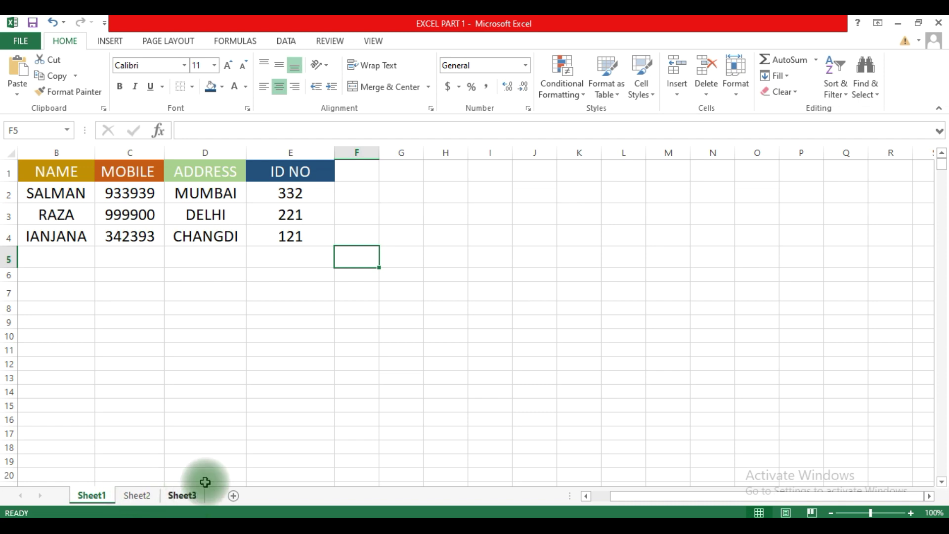
Add a new sheet, Sheet4, and move its tab after Sheet3.
{"action": "left_click", "coordinate": [233, 498]}
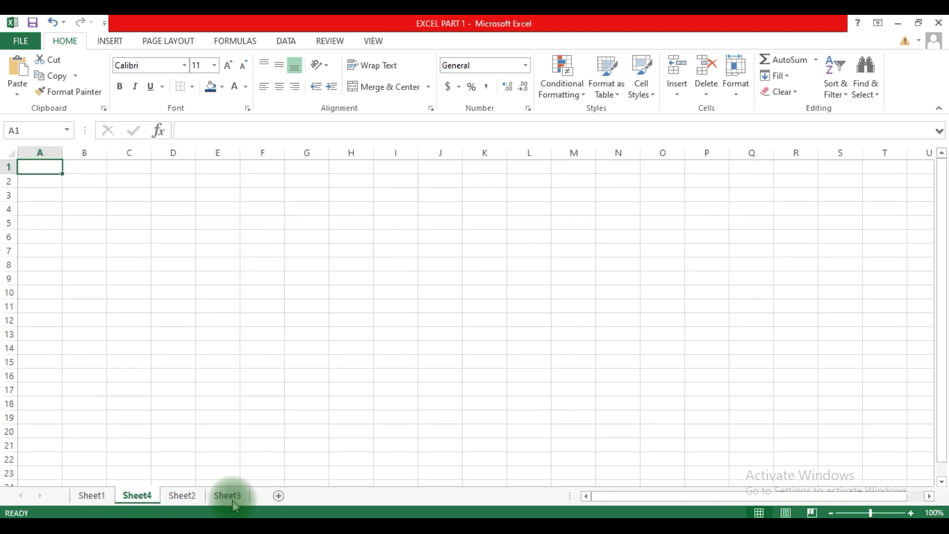
{"action": "left_click_drag", "start_coordinate": [138, 501], "coordinate": [262, 504]}
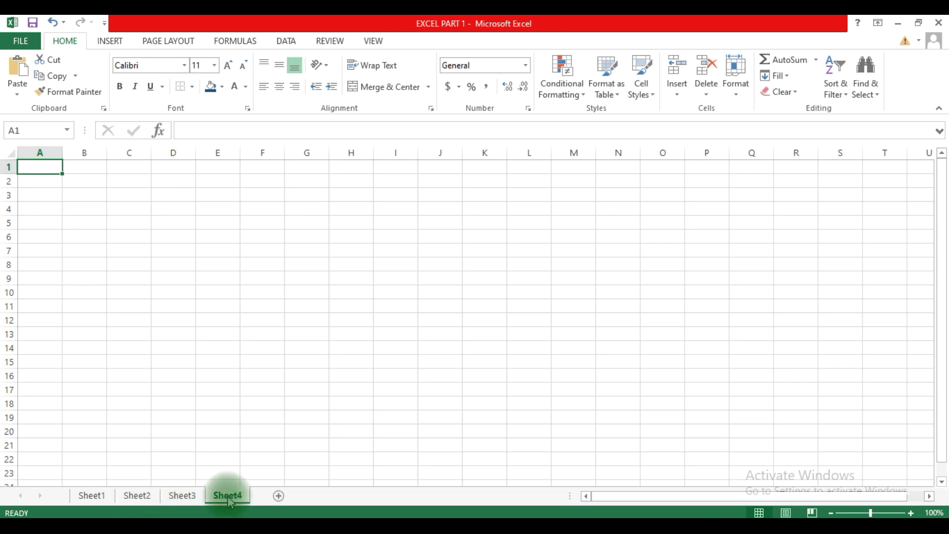
{"action": "left_click", "coordinate": [181, 496], "text": "ctrl"}
{"action": "left_click", "coordinate": [132, 498], "text": "ctrl"}
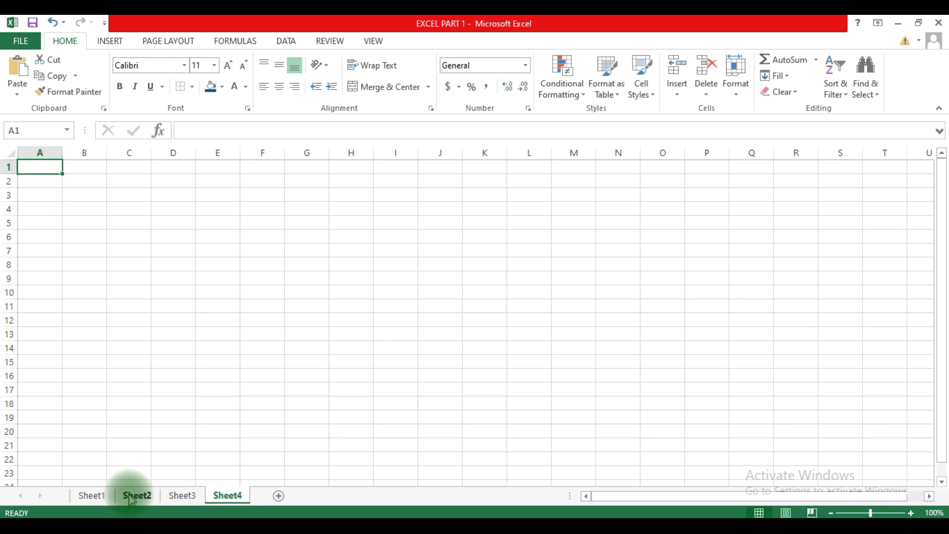
{"action": "left_click", "coordinate": [227, 495]}
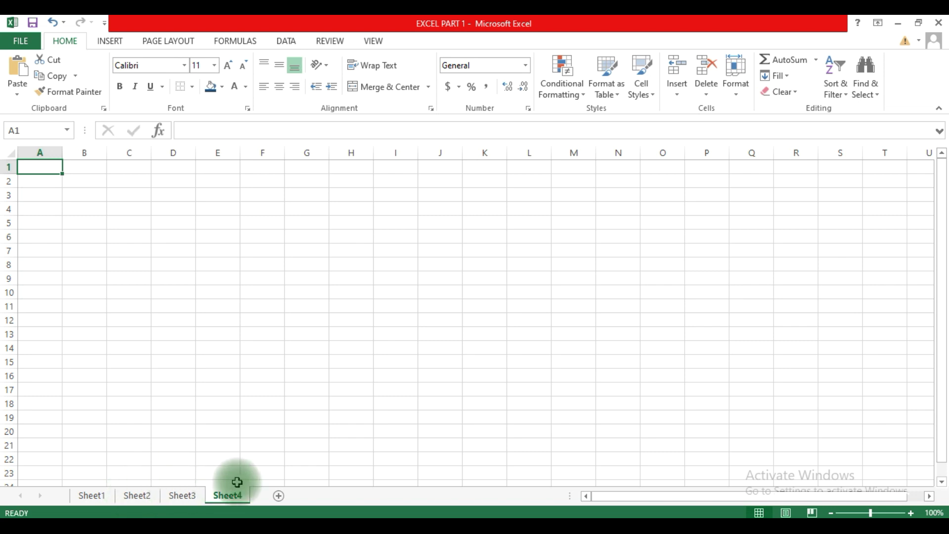
{"action": "left_click", "coordinate": [91, 498], "text": "ctrl"}
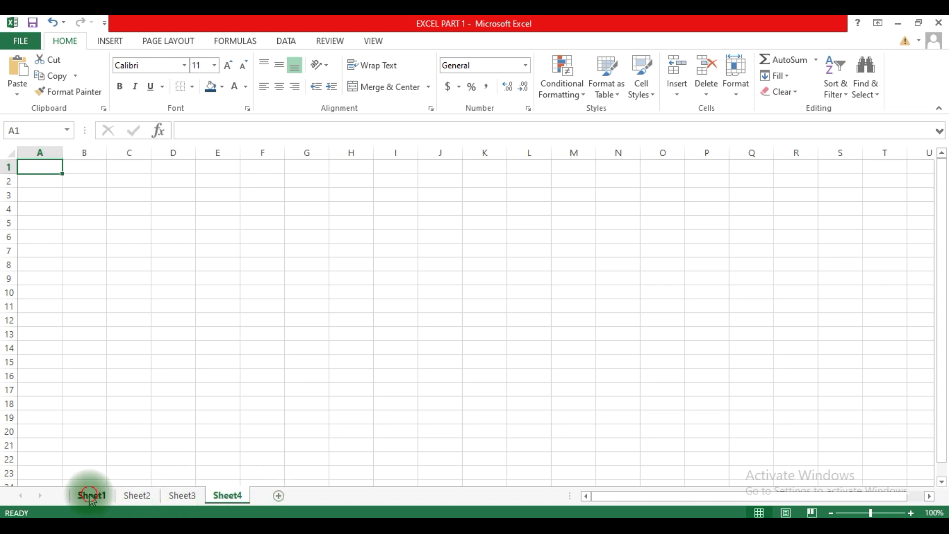
Flip through the four sheet tabs and return to Sheet1's table.
{"action": "left_click", "coordinate": [91, 499]}
{"action": "left_click", "coordinate": [139, 496]}
{"action": "left_click", "coordinate": [187, 497]}
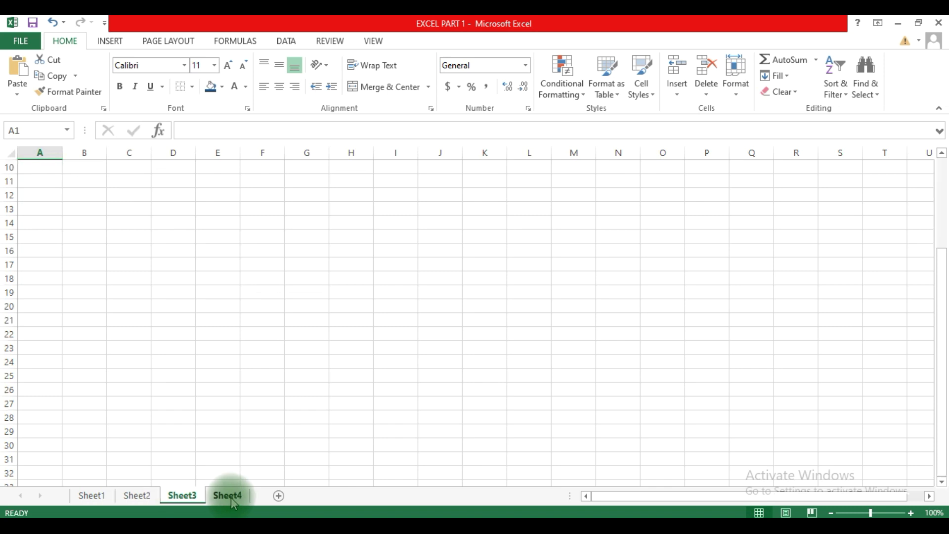
{"action": "left_click", "coordinate": [230, 498]}
{"action": "left_click", "coordinate": [89, 496]}
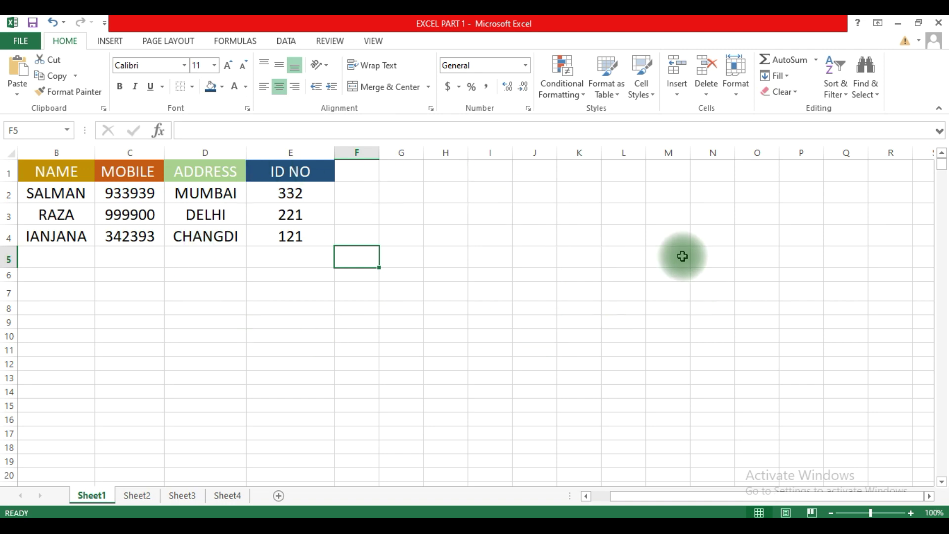
{"action": "left_click", "coordinate": [137, 495]}
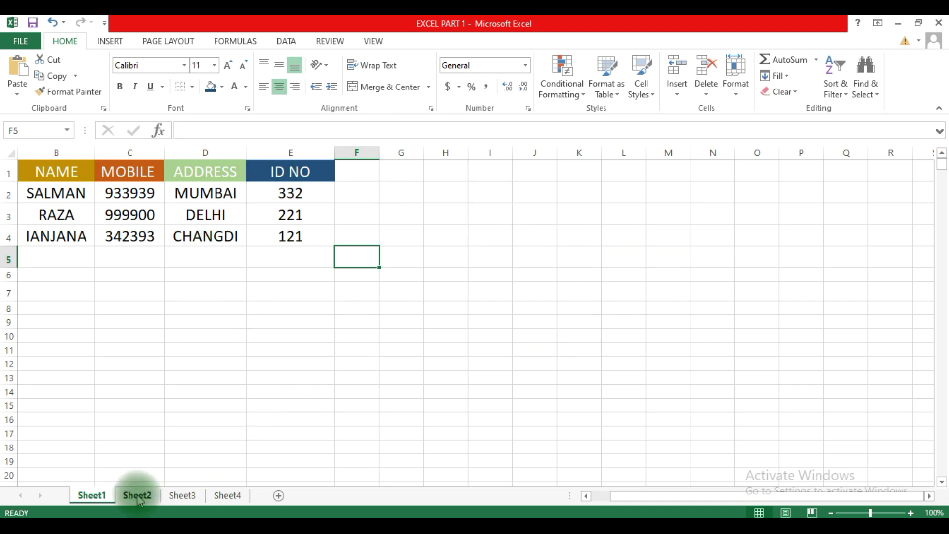
{"action": "left_click", "coordinate": [182, 495]}
{"action": "left_click", "coordinate": [227, 494]}
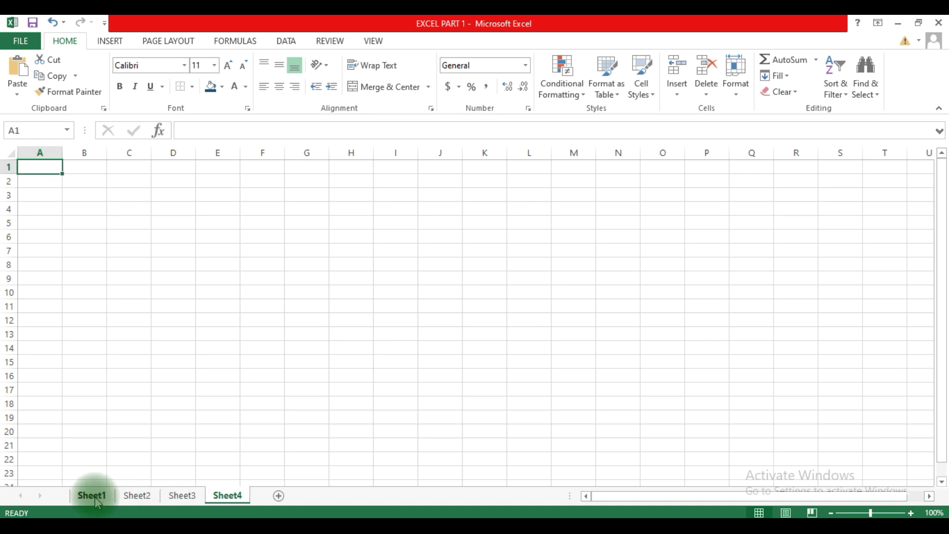
{"action": "left_click", "coordinate": [96, 499]}
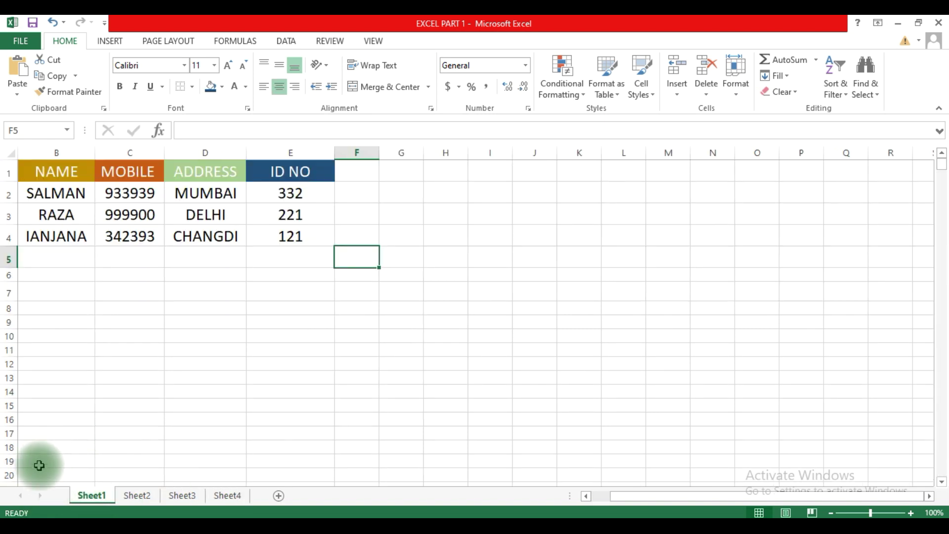
{"action": "right_click", "coordinate": [45, 496]}
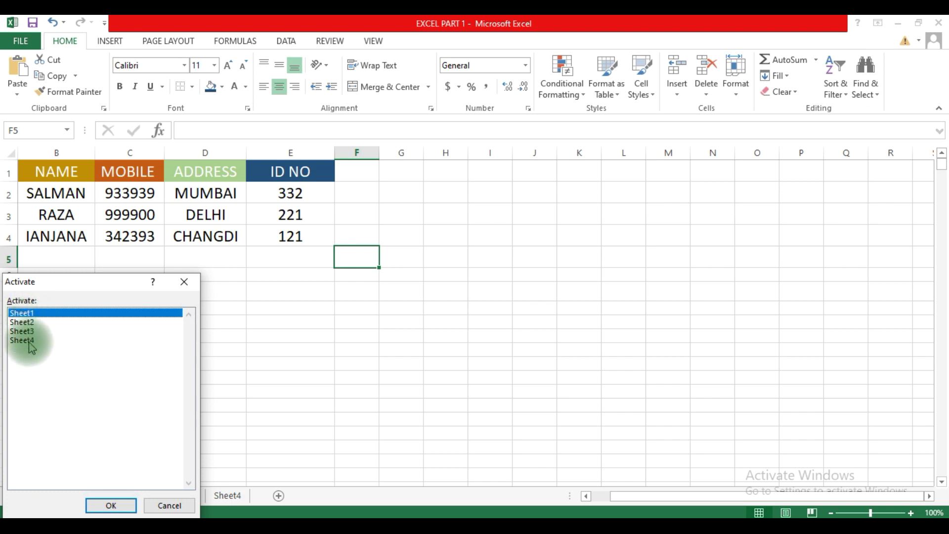
{"action": "left_click_drag", "start_coordinate": [165, 504], "coordinate": [220, 504]}
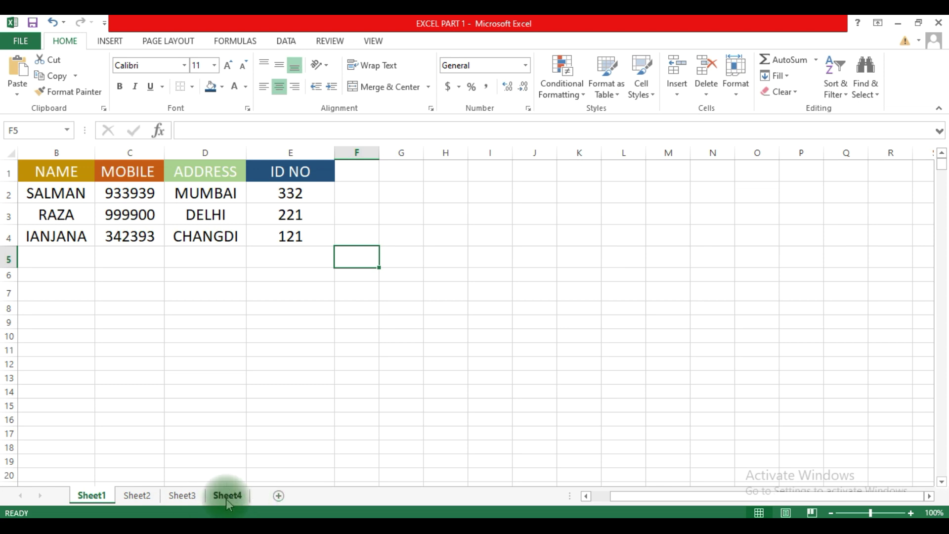
{"action": "right_click", "coordinate": [43, 496]}
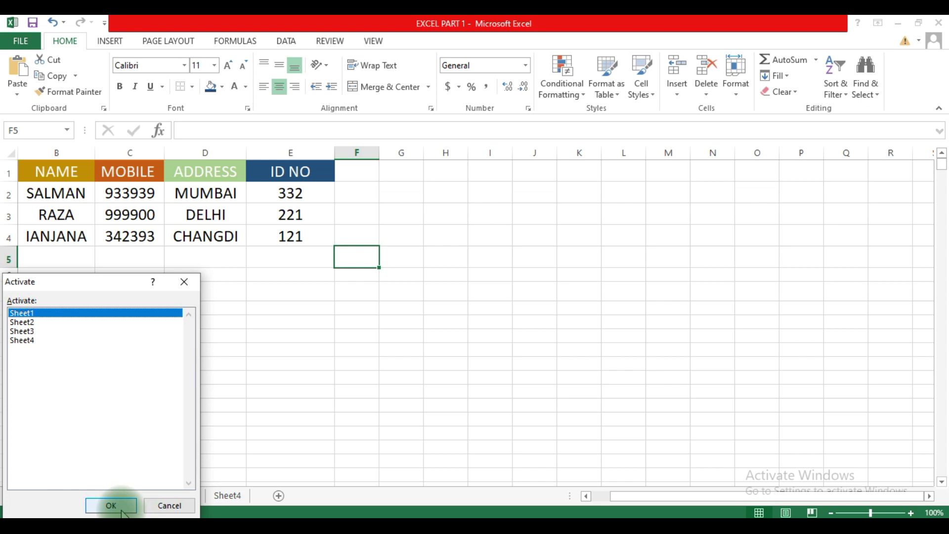
{"action": "left_click", "coordinate": [161, 507]}
{"action": "left_click", "coordinate": [270, 352]}
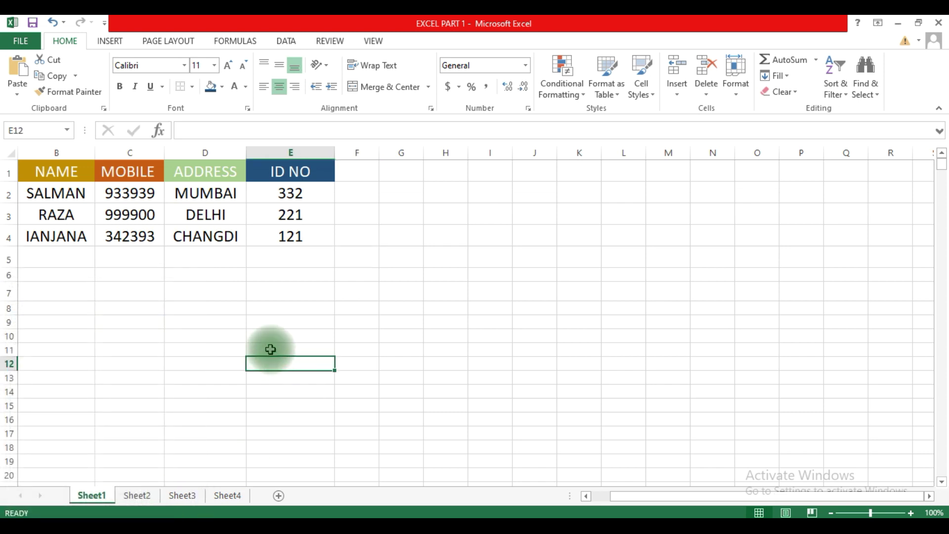